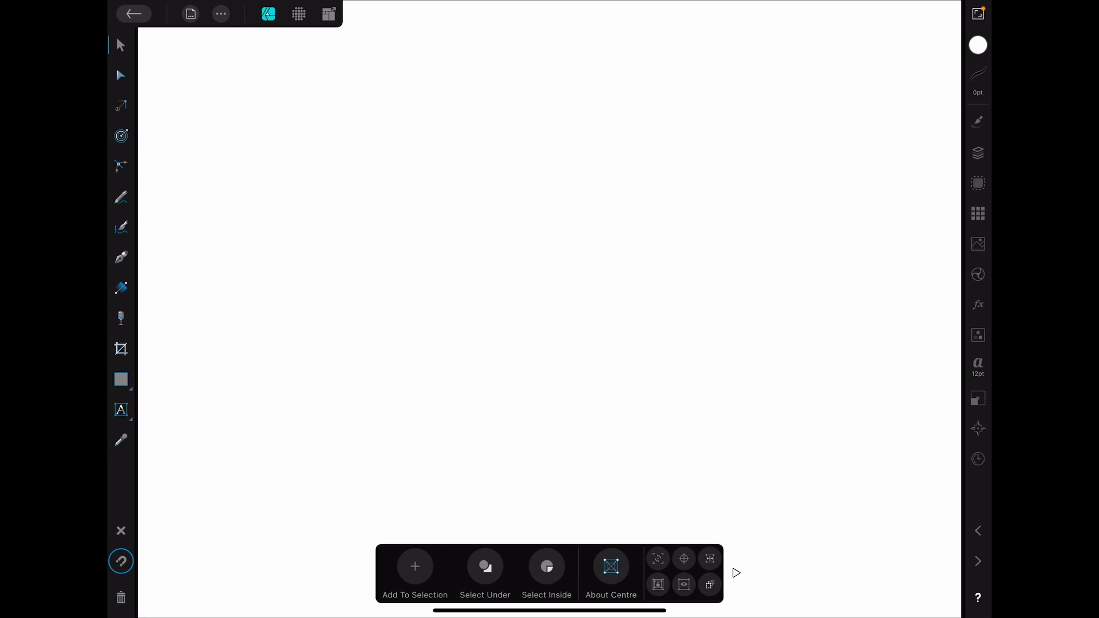
# Search Unsplash stock photos for 'dog' in the Stock studio.
pyautogui.click(978, 244)
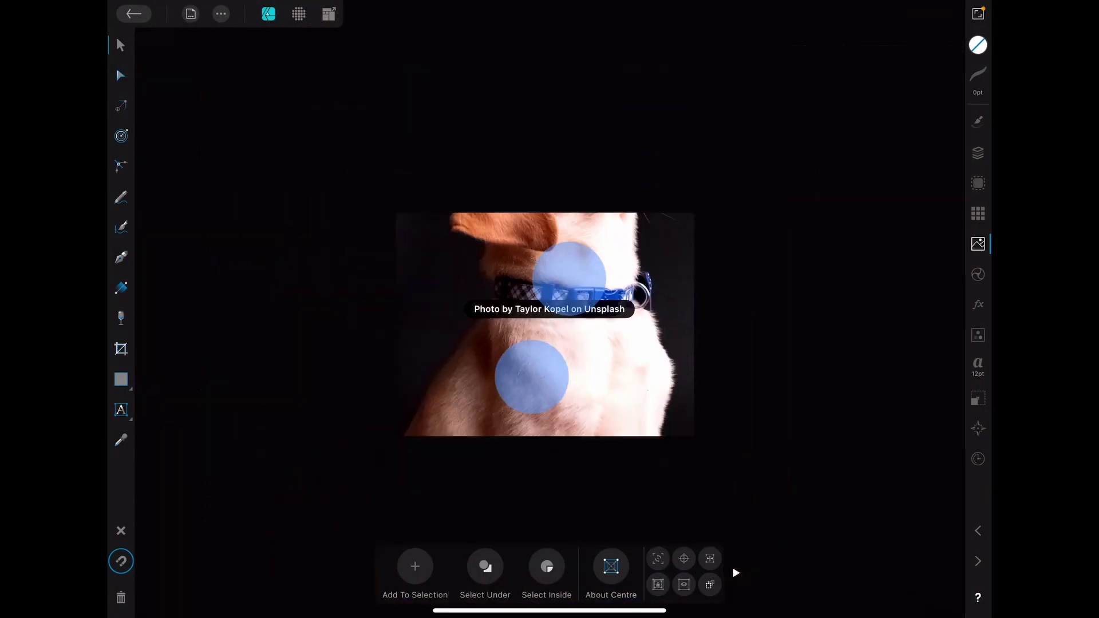
# Crop the puppy photo inward from opposite corners to a tall frame around the dog.
pyautogui.moveTo(420, 518)
pyautogui.mouseDown()
pyautogui.moveTo(506, 390)
pyautogui.moveTo(530, 390)
pyautogui.mouseUp()
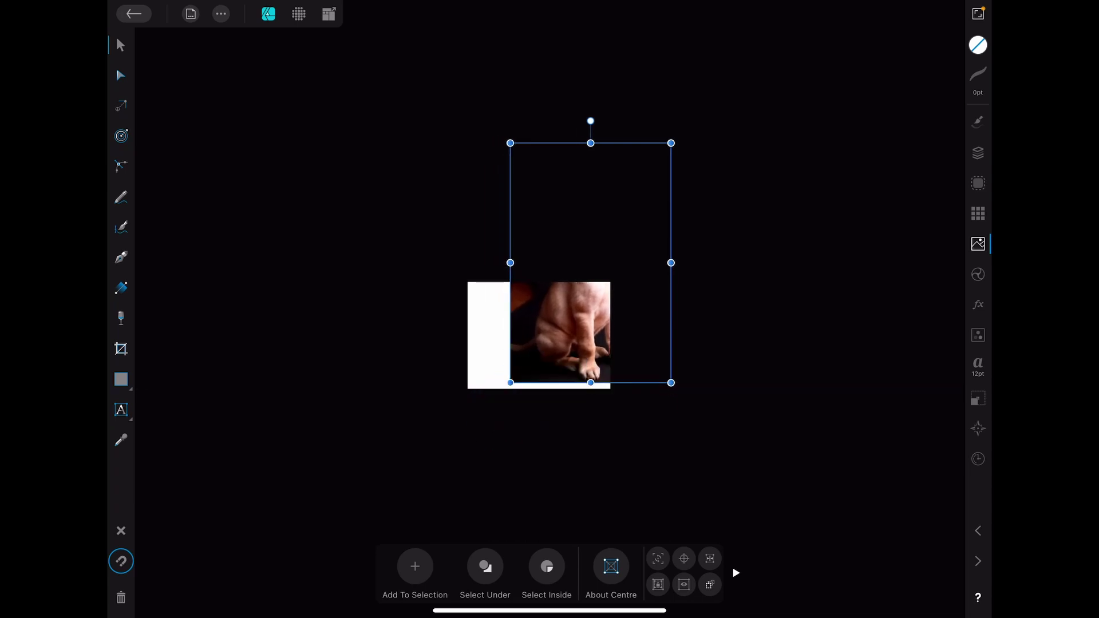
pyautogui.moveTo(671, 143); pyautogui.dragTo(577, 282)
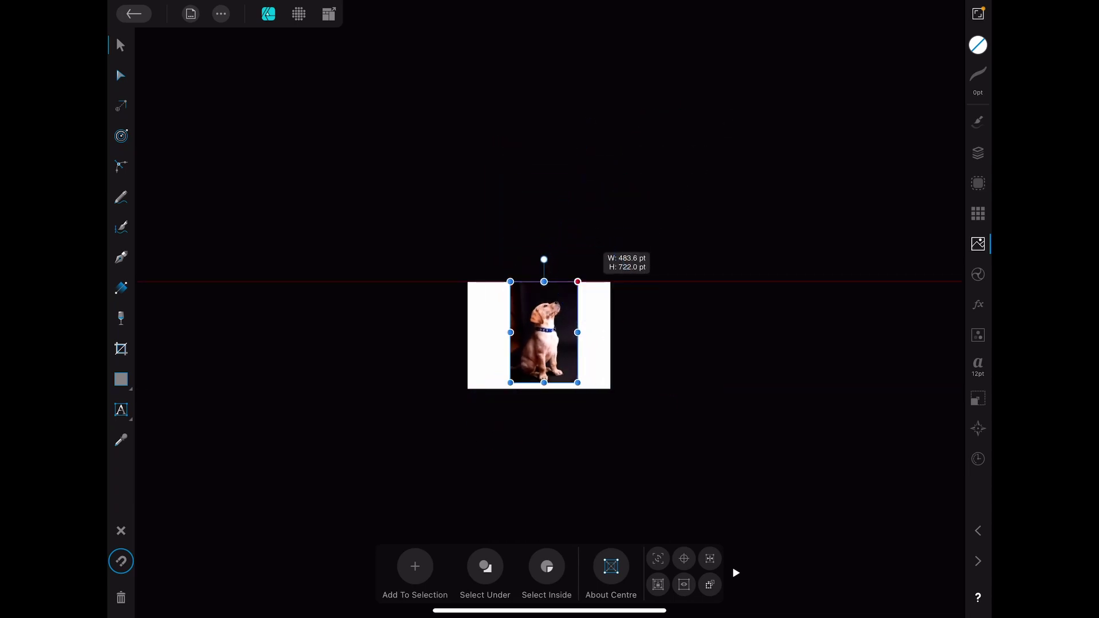
pyautogui.scroll(5, 572, 332)
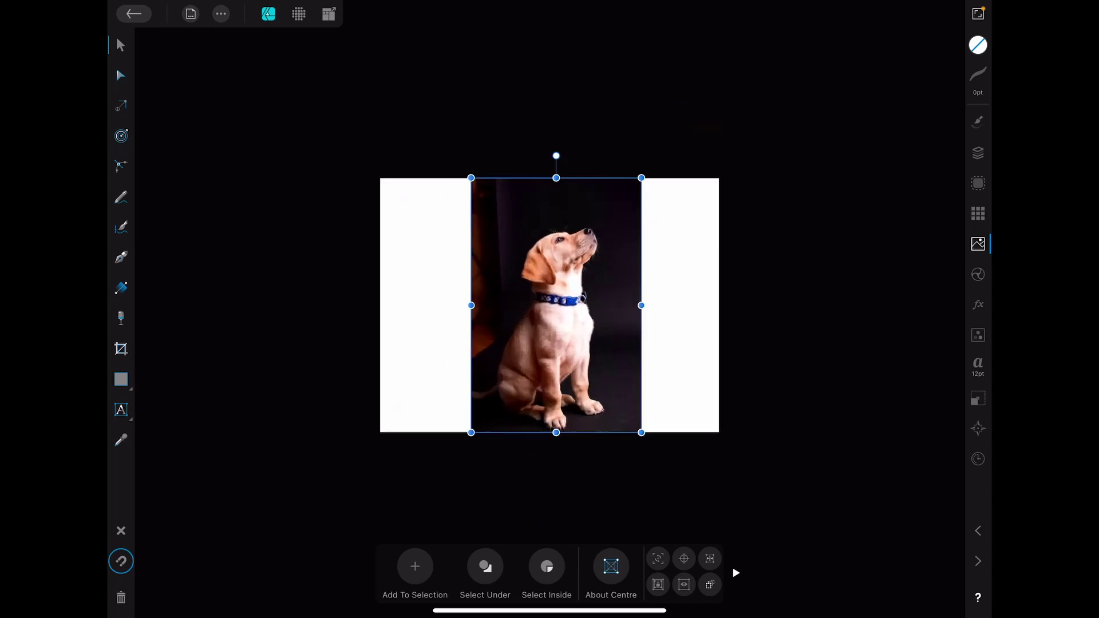
# Lock the Image layer in the Layers studio and deselect the photo.
pyautogui.click(978, 153)
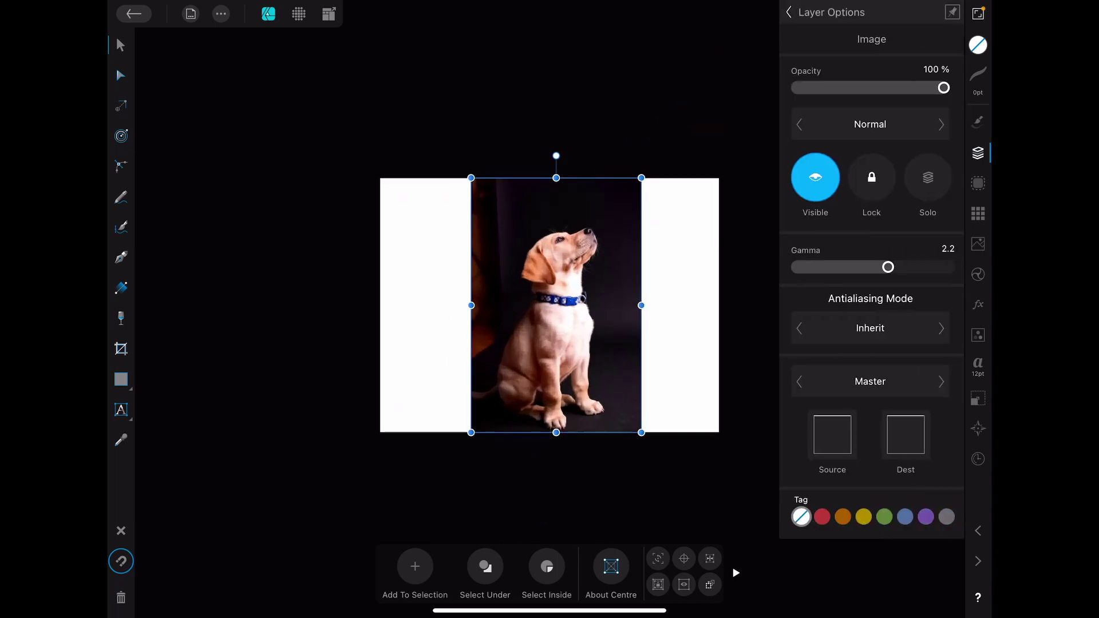
pyautogui.click(788, 12)
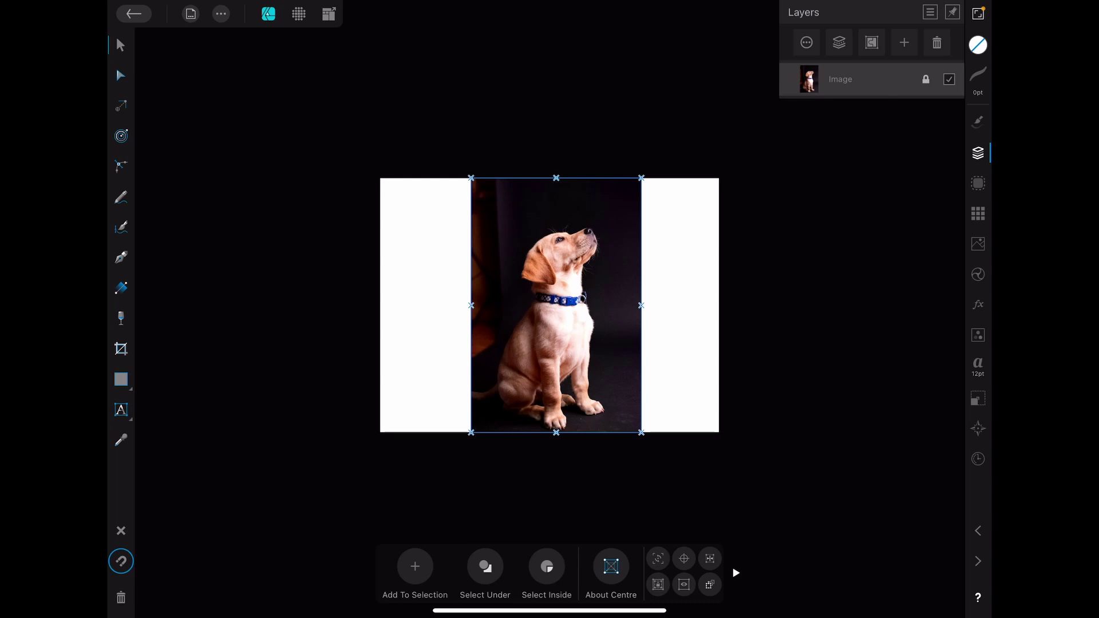
pyautogui.click(859, 80)
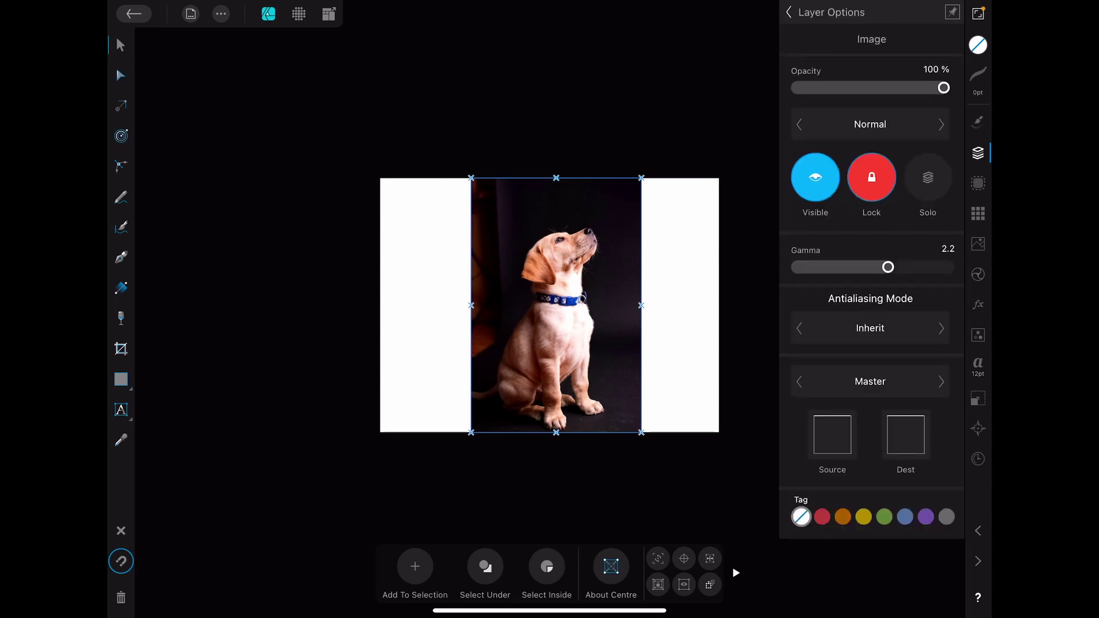
pyautogui.click(788, 12)
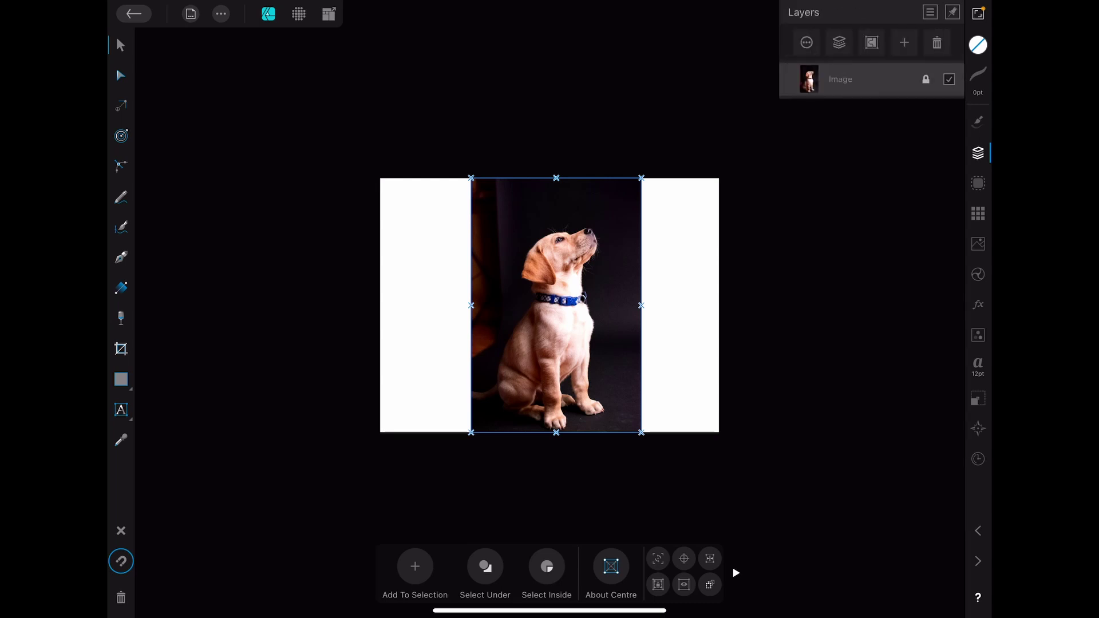
pyautogui.click(905, 232)
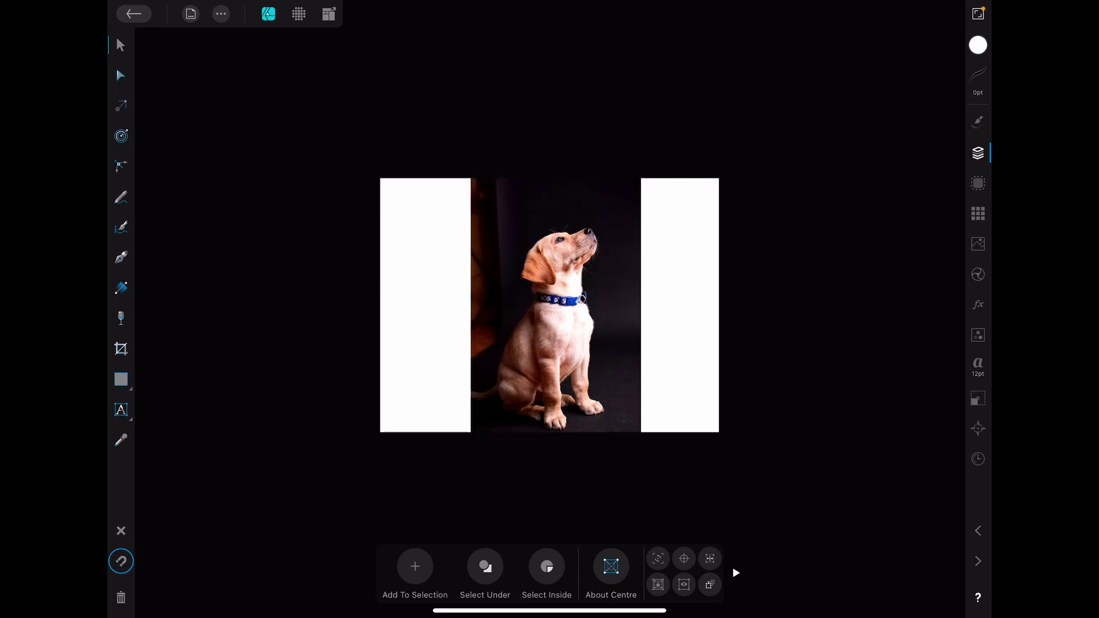
pyautogui.click(121, 257)
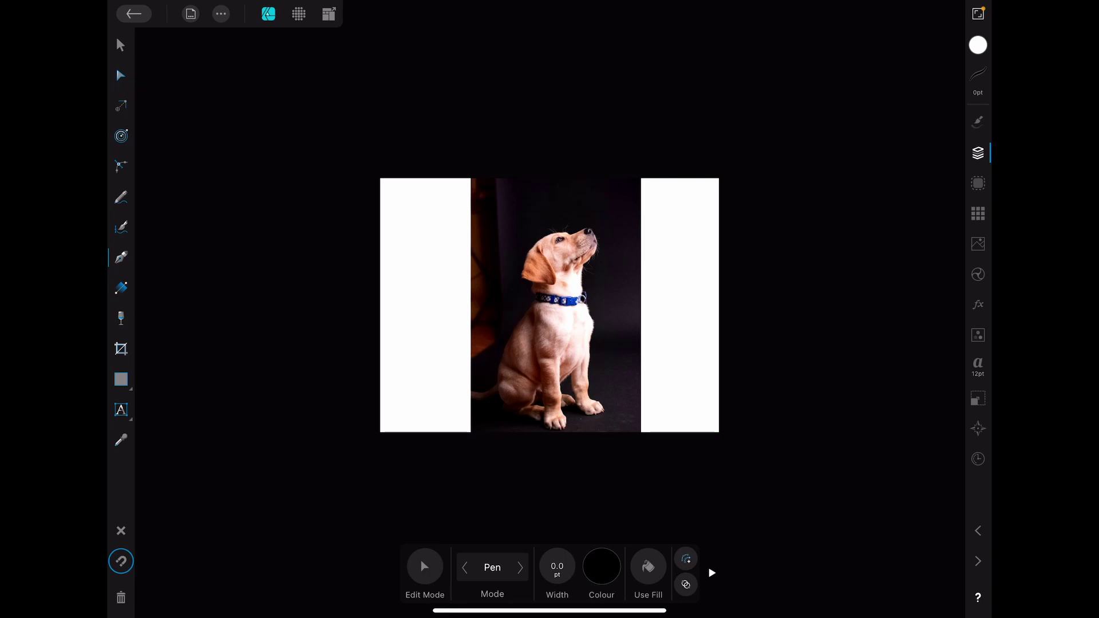
pyautogui.scroll(5, 625, 341)
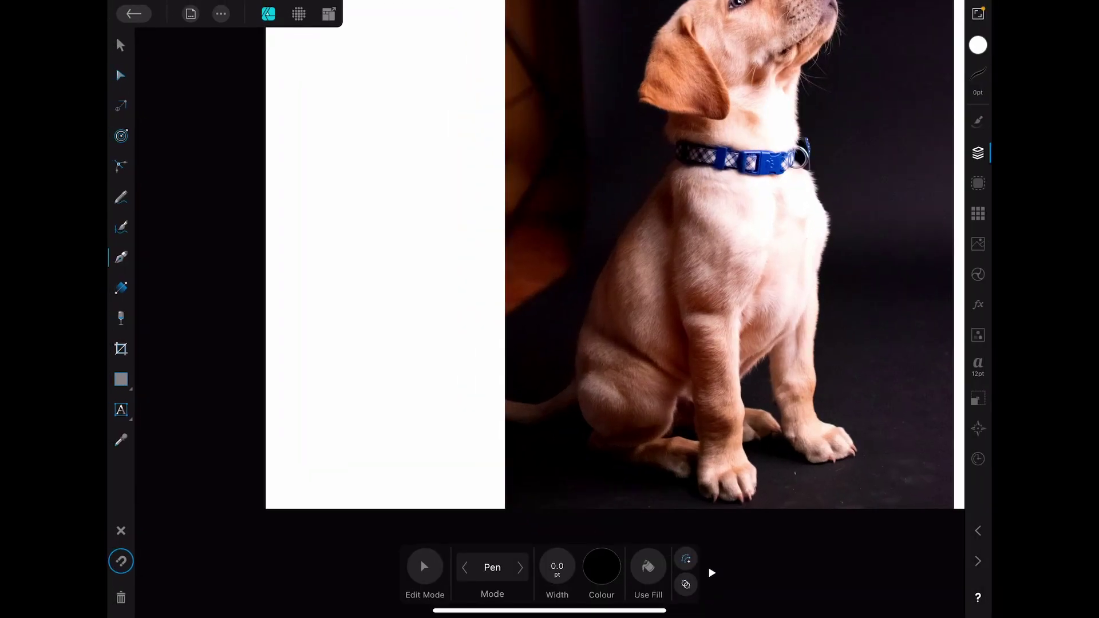
pyautogui.hscroll(-1, 730, 537)
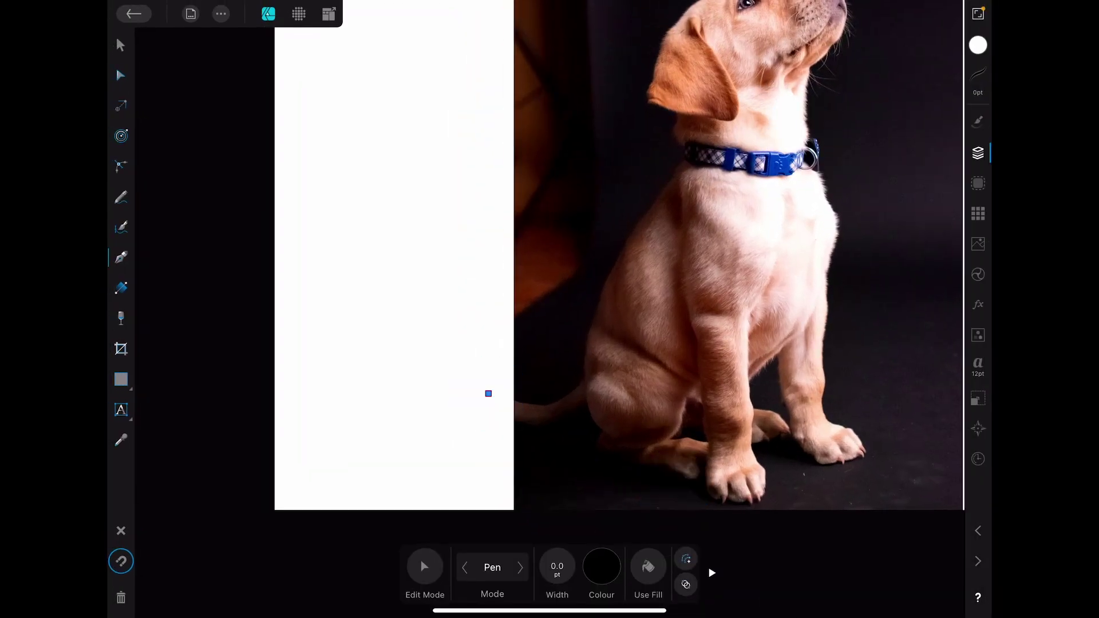
# Start the pen outline at the rump, running up the back, past the collar and over the head.
pyautogui.click(585, 378)
pyautogui.click(608, 275)
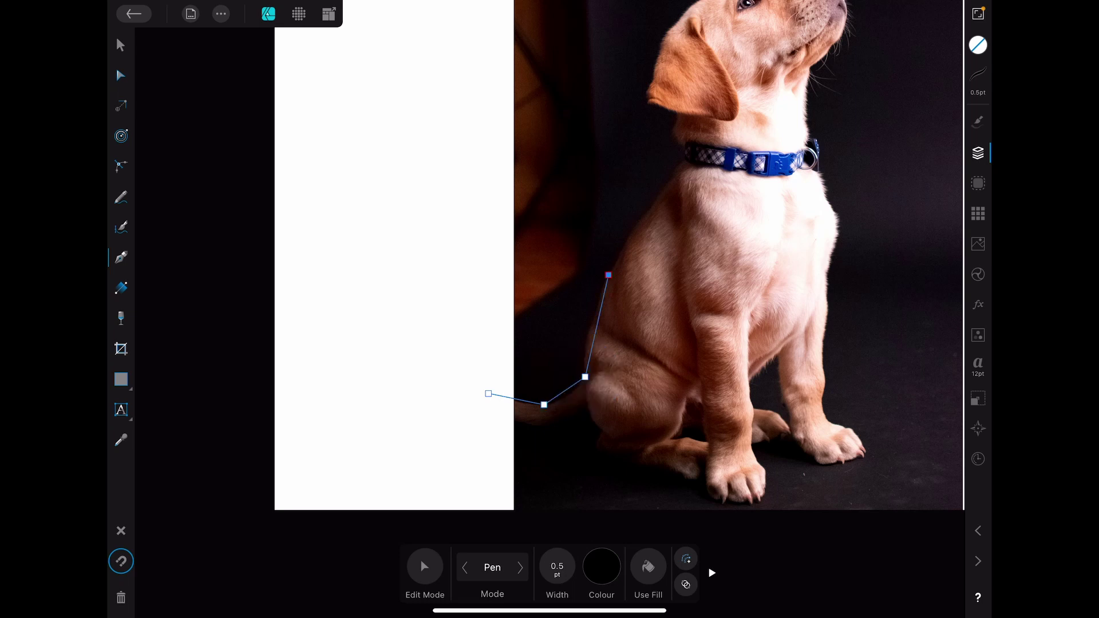
pyautogui.click(682, 165)
pyautogui.click(684, 144)
pyautogui.click(672, 125)
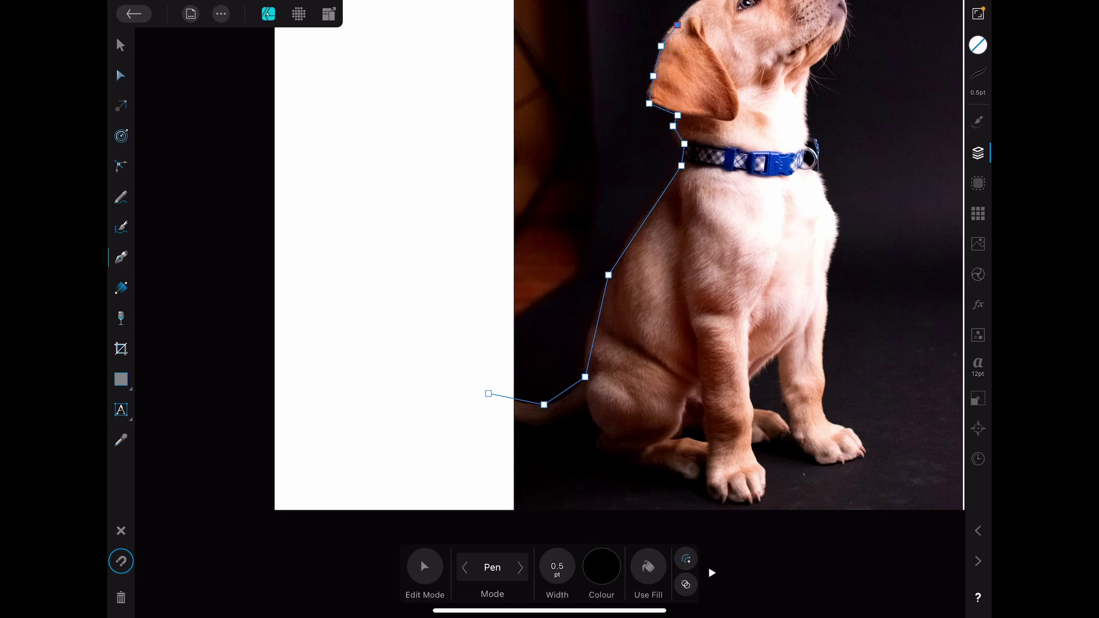
pyautogui.scroll(-3, 763, 205)
pyautogui.scroll(8, 653, 232)
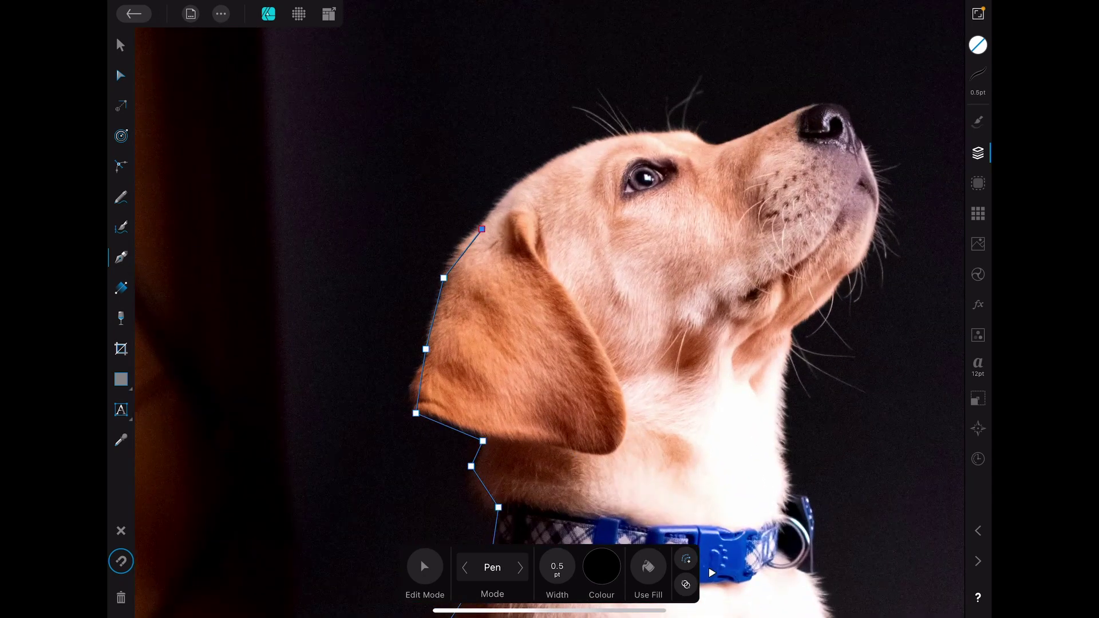
pyautogui.click(568, 150)
pyautogui.click(693, 132)
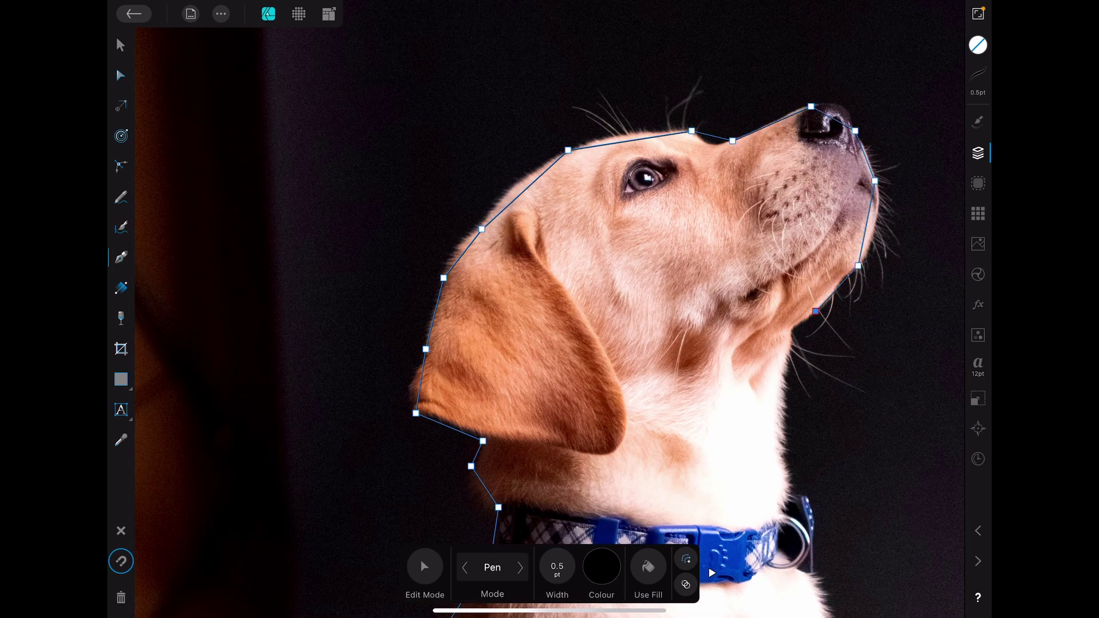
pyautogui.scroll(-5, 549, 309)
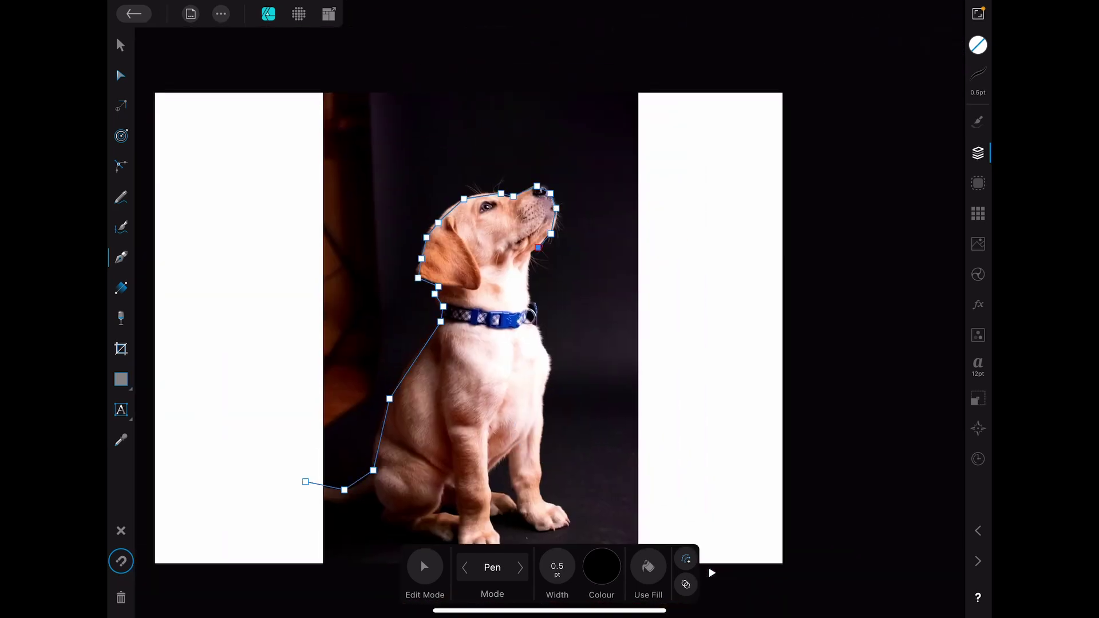
pyautogui.scroll(4, 550, 310)
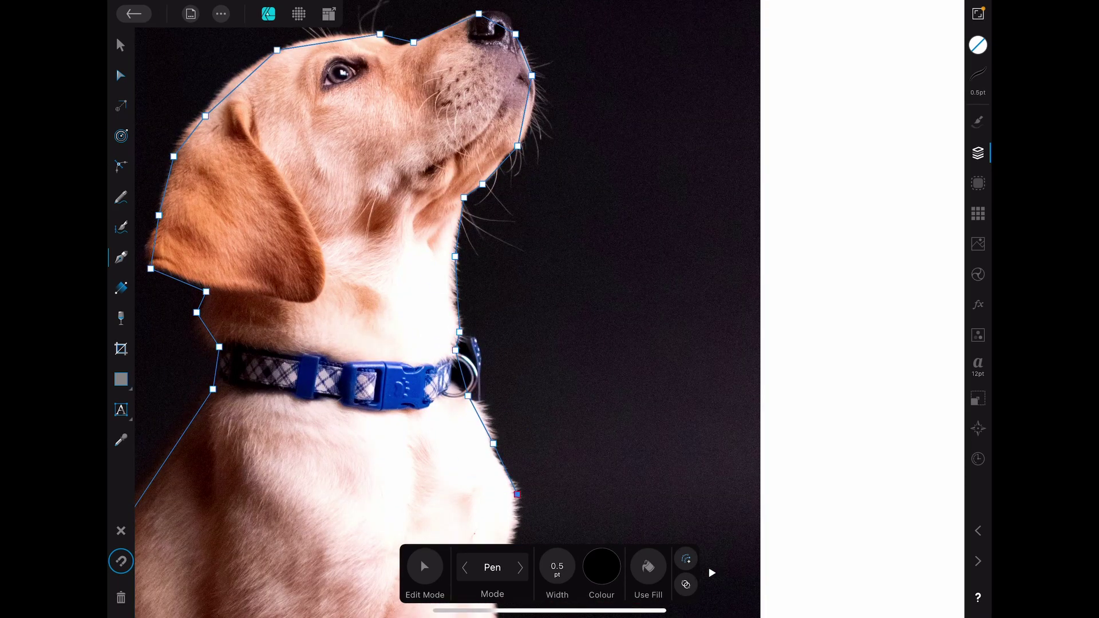
pyautogui.scroll(-3, 550, 309)
# Continue the outline down the chest and around the front paw.
pyautogui.click(500, 325)
pyautogui.click(499, 372)
pyautogui.click(496, 417)
pyautogui.click(535, 503)
pyautogui.click(501, 510)
pyautogui.click(478, 497)
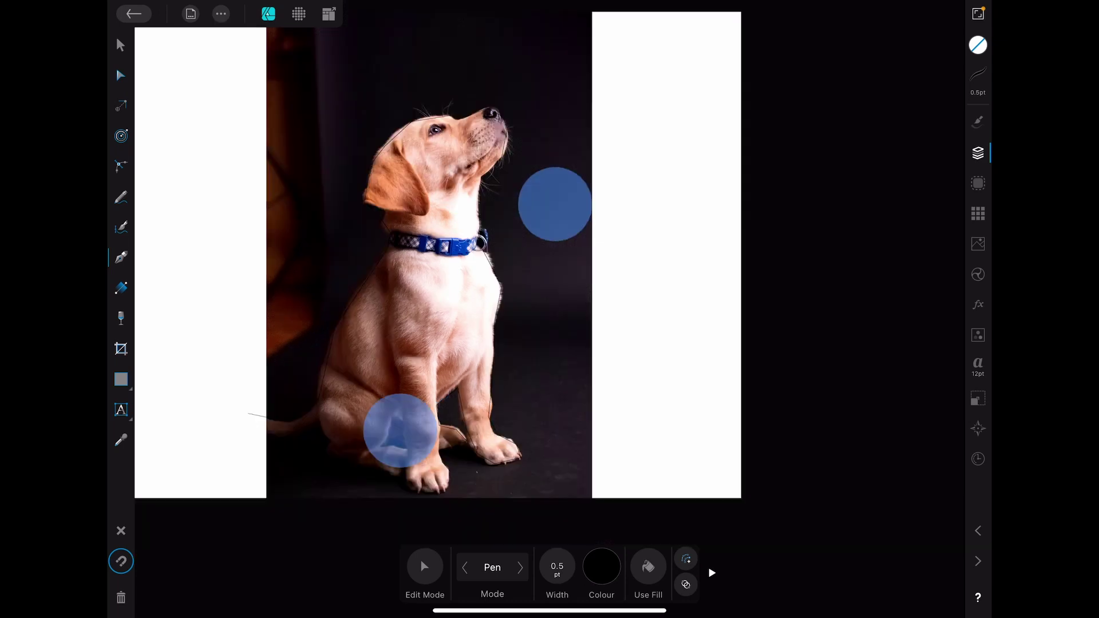
pyautogui.scroll(5, 478, 312)
# Trace the outline leftward along the paws and around the tail.
pyautogui.click(374, 425)
pyautogui.click(345, 418)
pyautogui.click(314, 404)
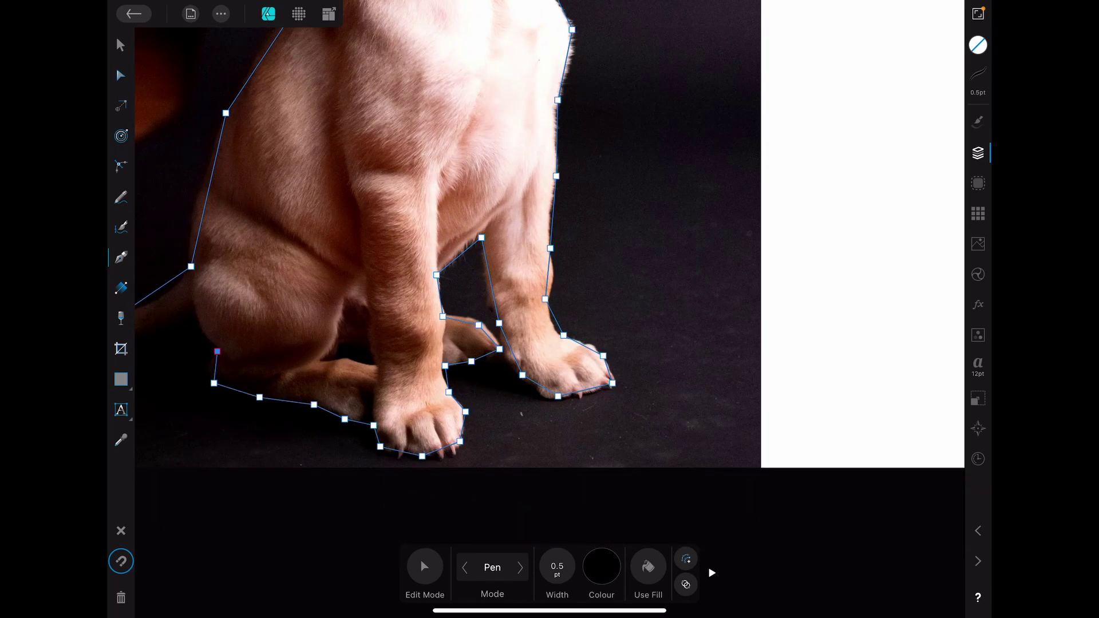
pyautogui.scroll(-5, 348, 327)
pyautogui.click(321, 327)
pyautogui.scroll(3, 303, 334)
pyautogui.click(347, 340)
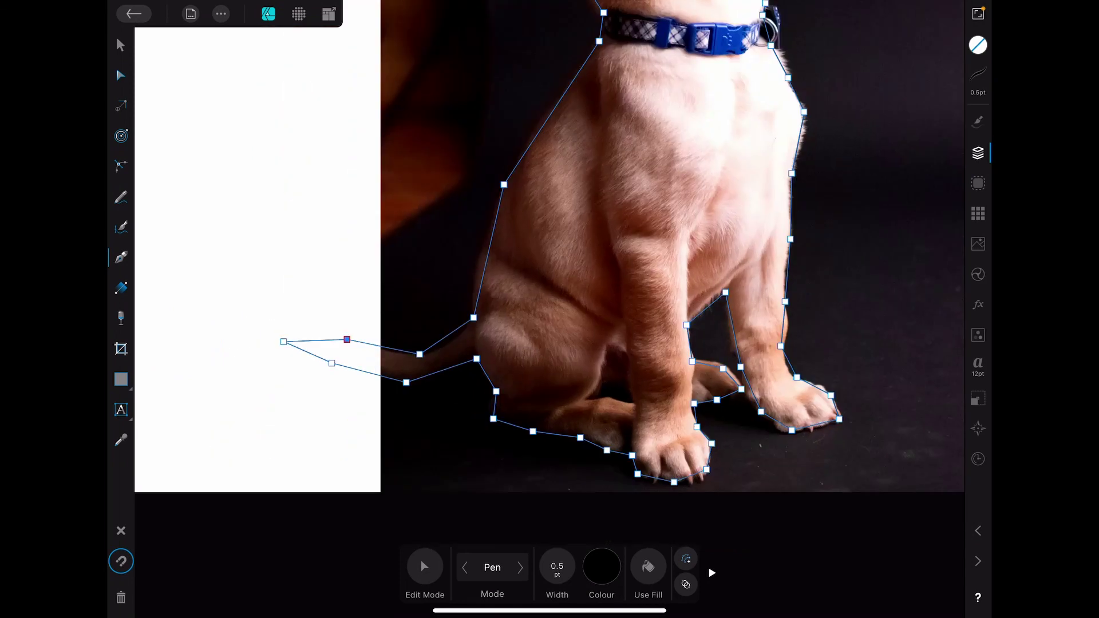
pyautogui.scroll(-3, 692, 280)
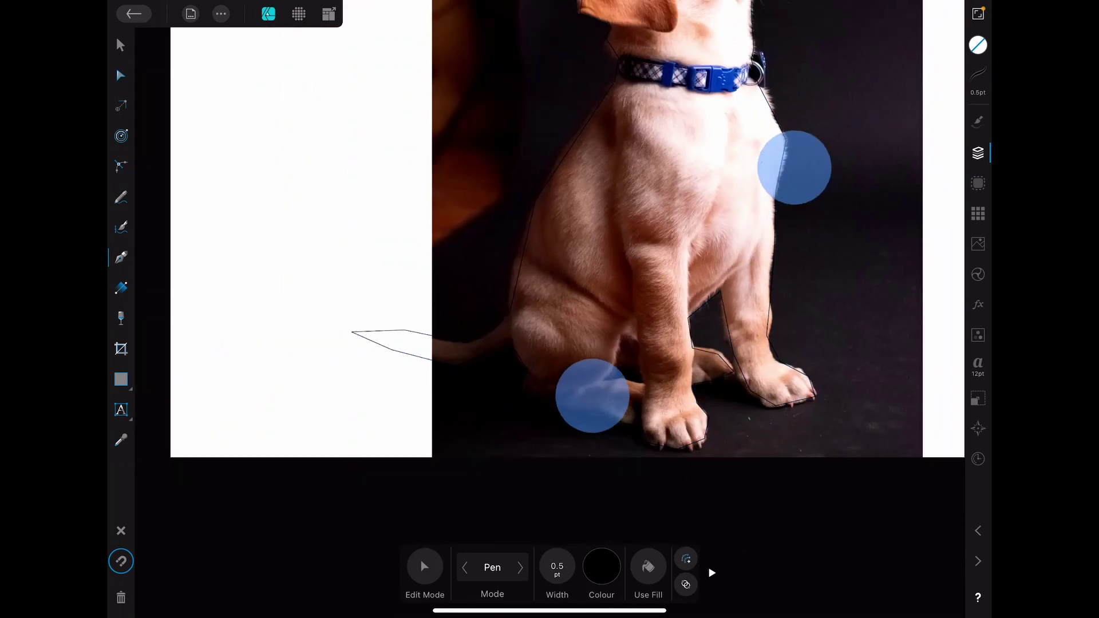
pyautogui.scroll(-3, 550, 333)
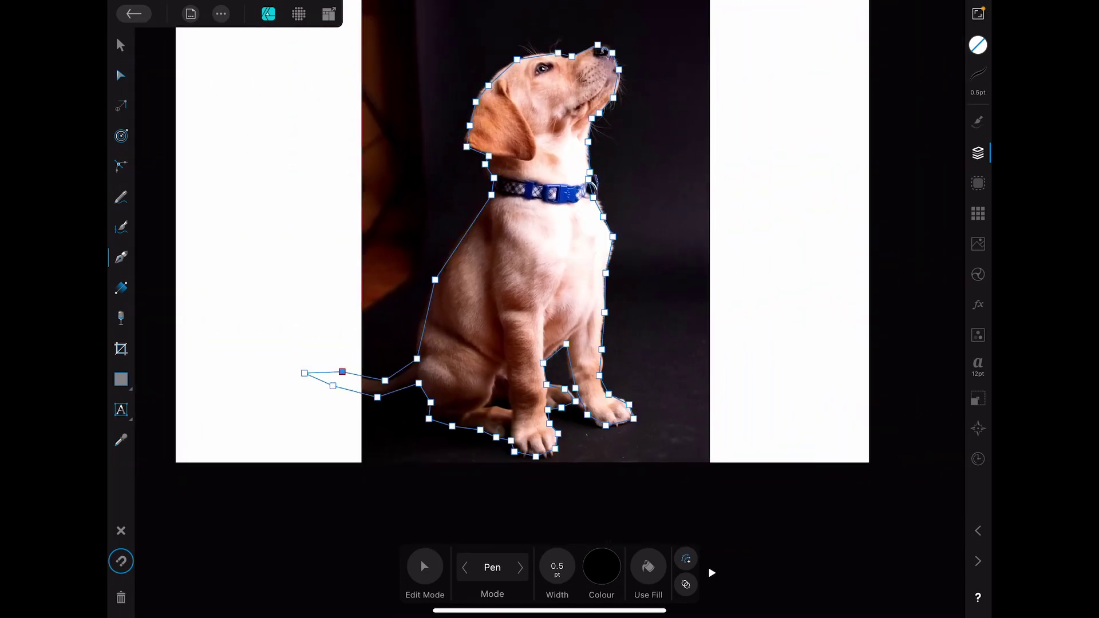
# Marquee-select all outline nodes with the Node Tool and convert them to Smooth.
pyautogui.click(120, 75)
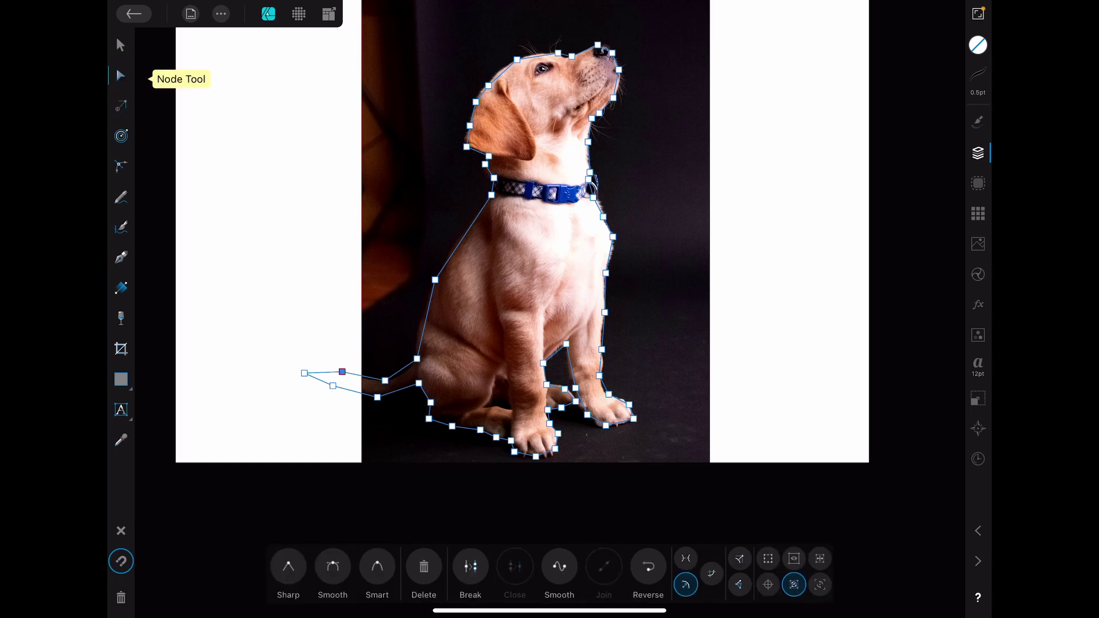
pyautogui.scroll(-2, 681, 160)
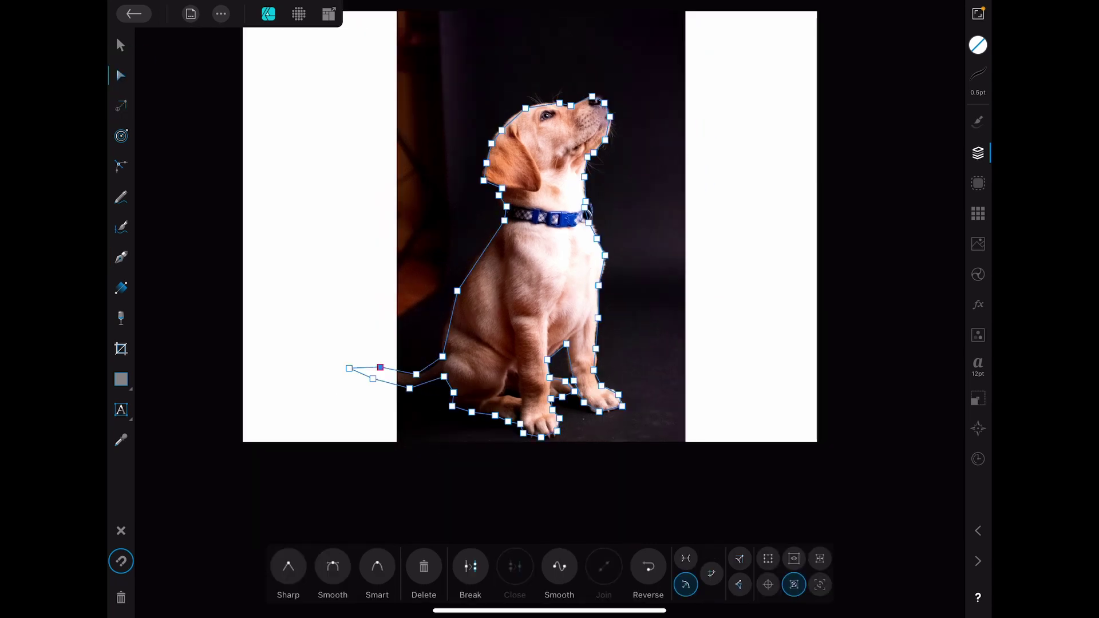
pyautogui.moveTo(341, 65); pyautogui.dragTo(723, 461)
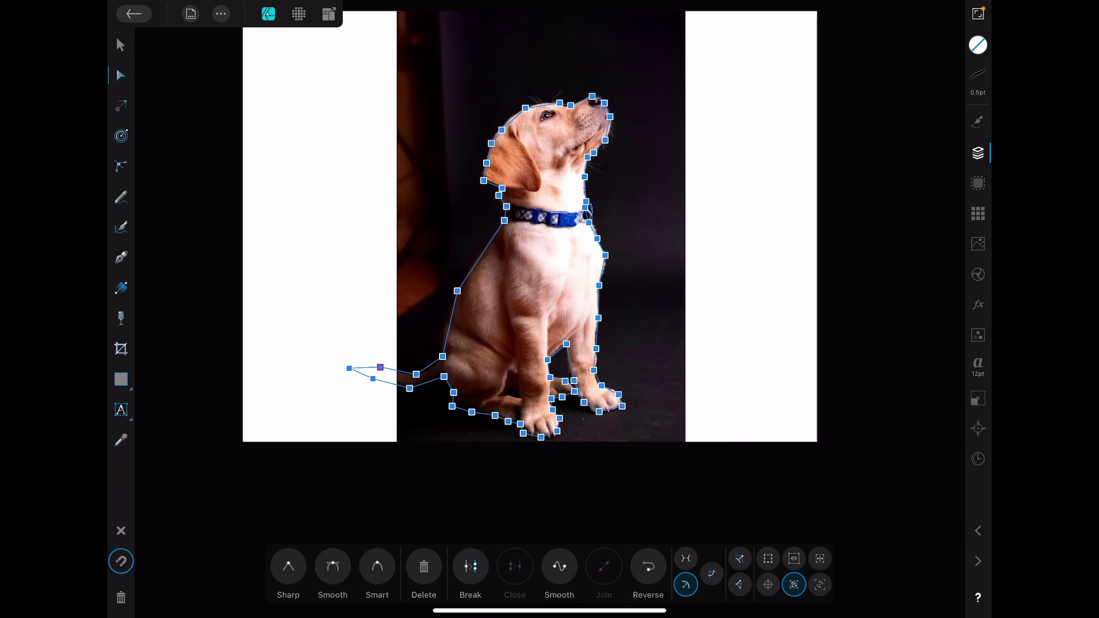
pyautogui.click(559, 567)
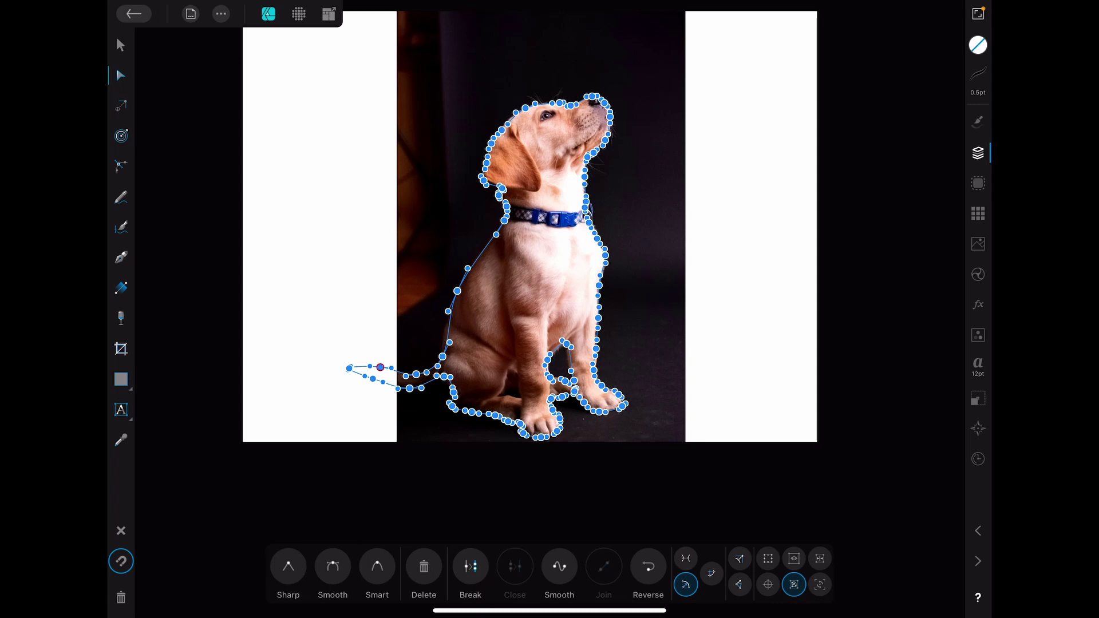
pyautogui.scroll(5, 390, 375)
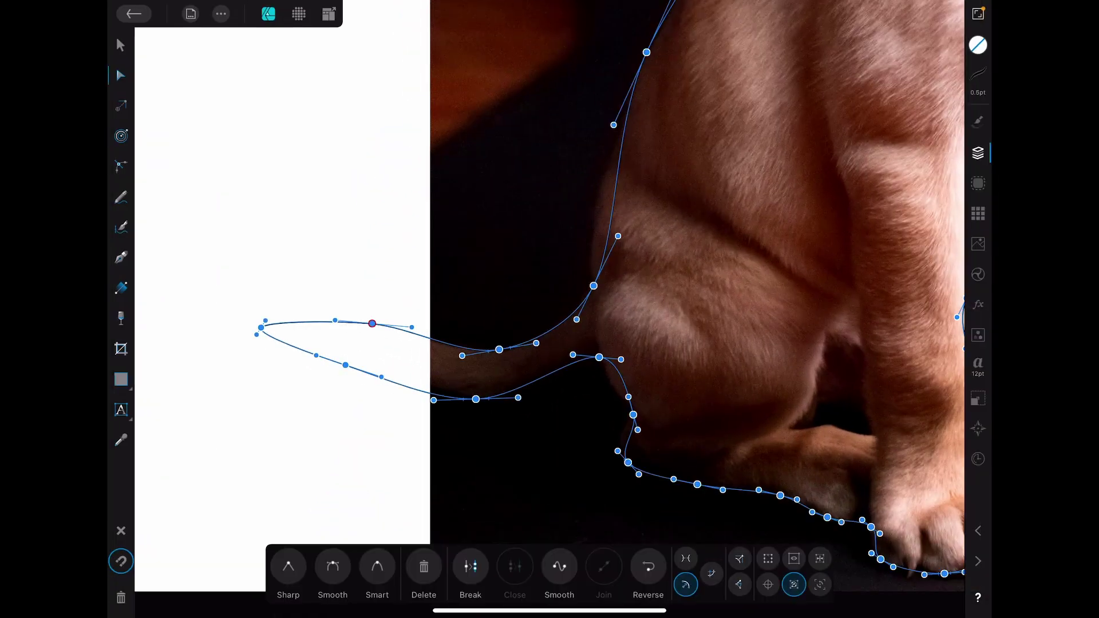
pyautogui.scroll(5, 461, 357)
pyautogui.click(120, 74)
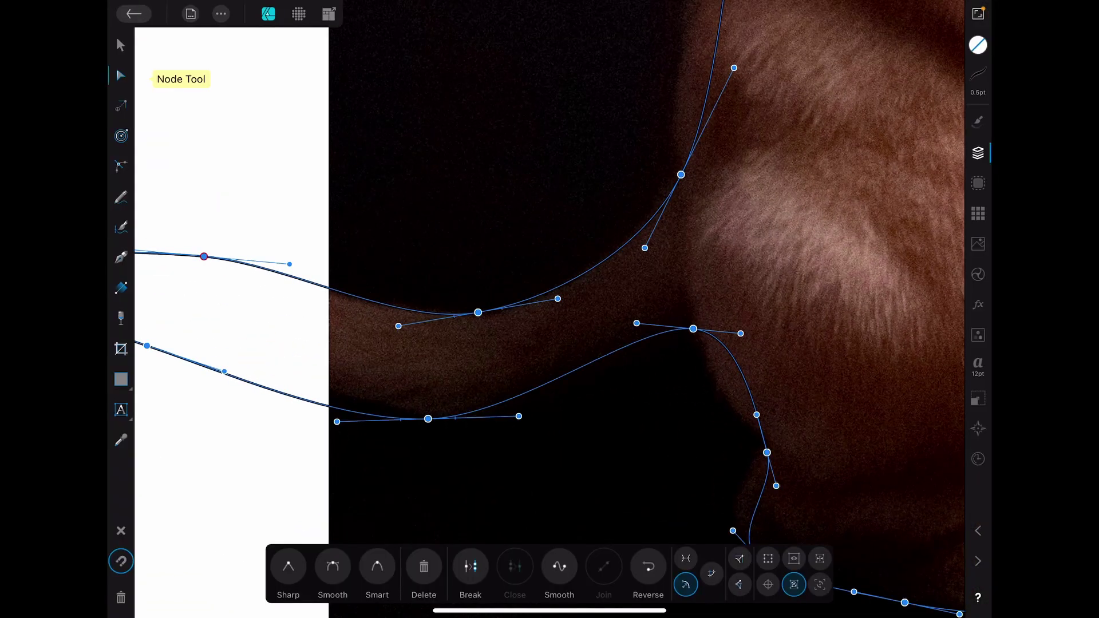
# Adjust the tail-hip junction node's handles and nudge nearby hip and body nodes onto the fur.
pyautogui.click(484, 290)
pyautogui.click(478, 312)
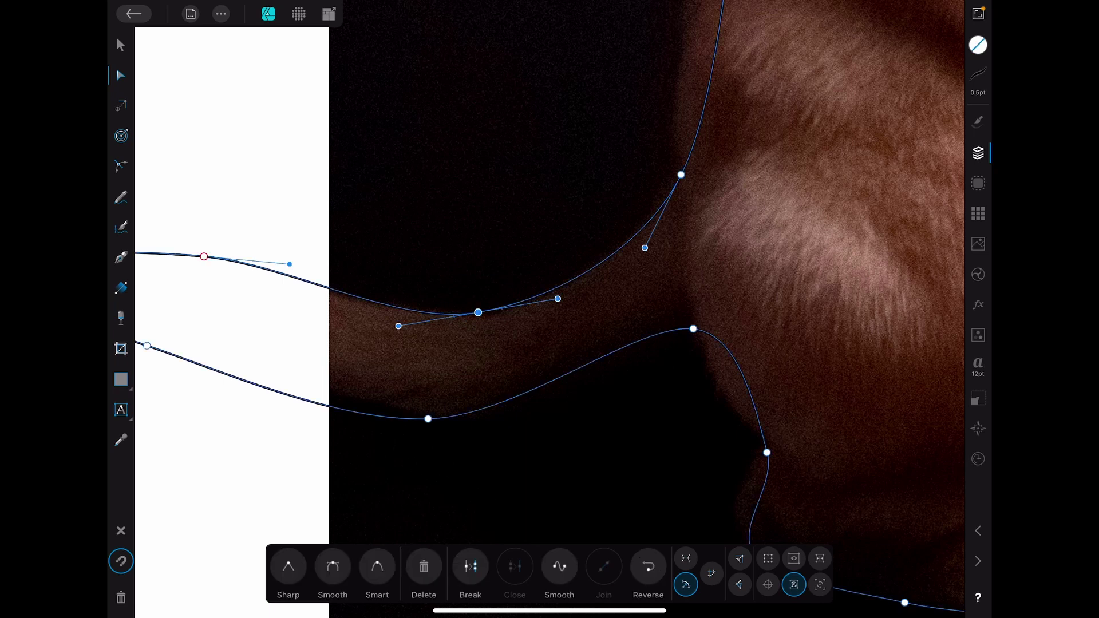
pyautogui.moveTo(557, 297); pyautogui.dragTo(580, 301)
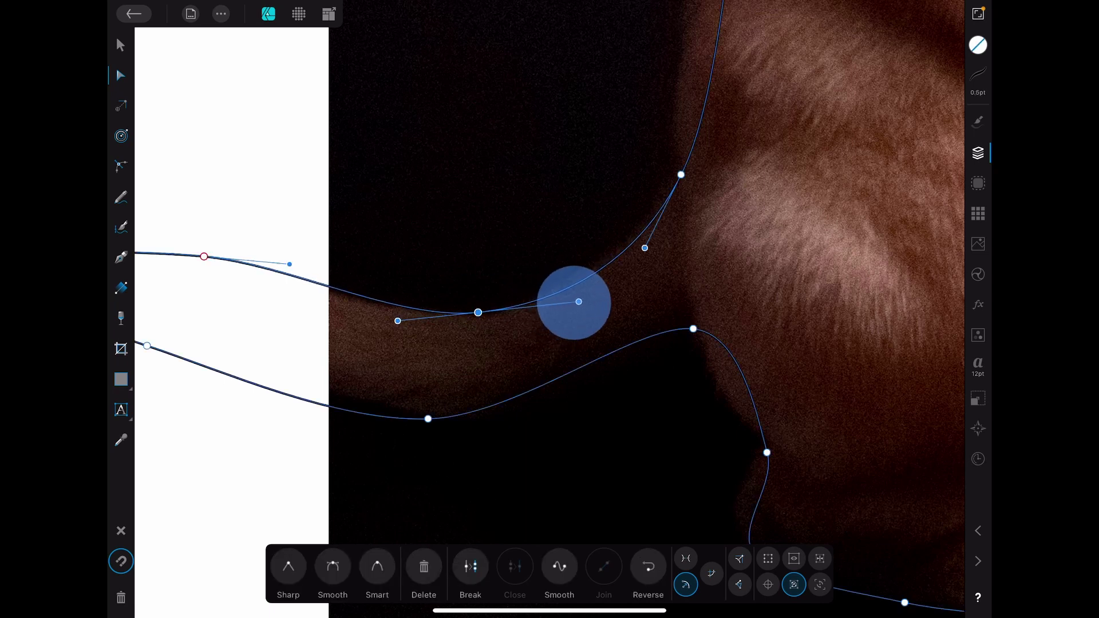
pyautogui.moveTo(398, 316); pyautogui.dragTo(378, 321)
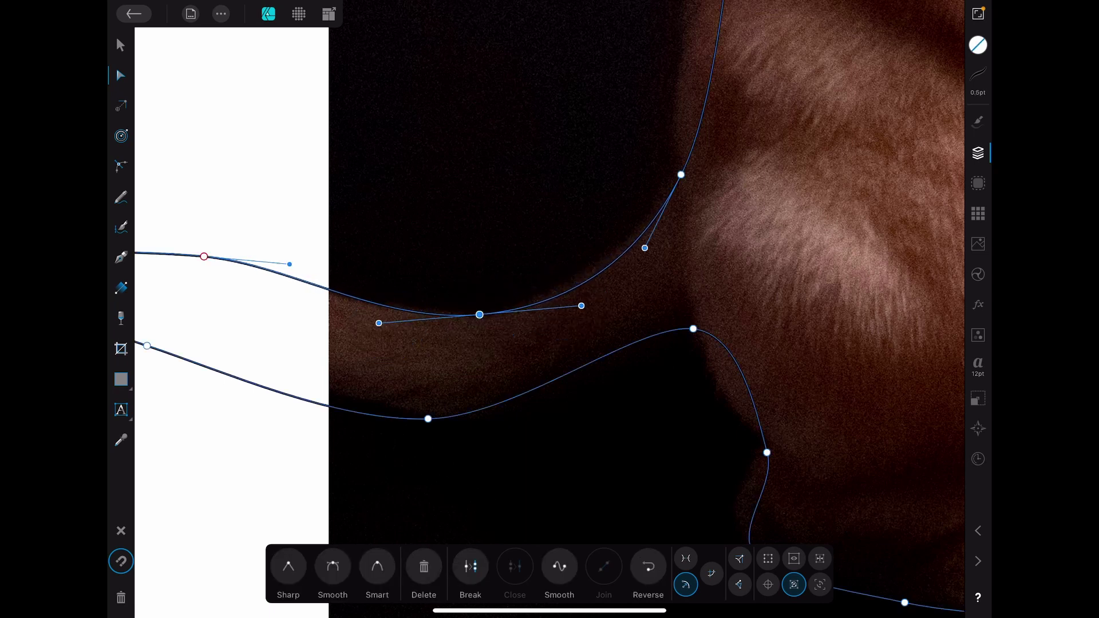
pyautogui.click(473, 312)
pyautogui.scroll(5, 564, 371)
pyautogui.scroll(3, 564, 371)
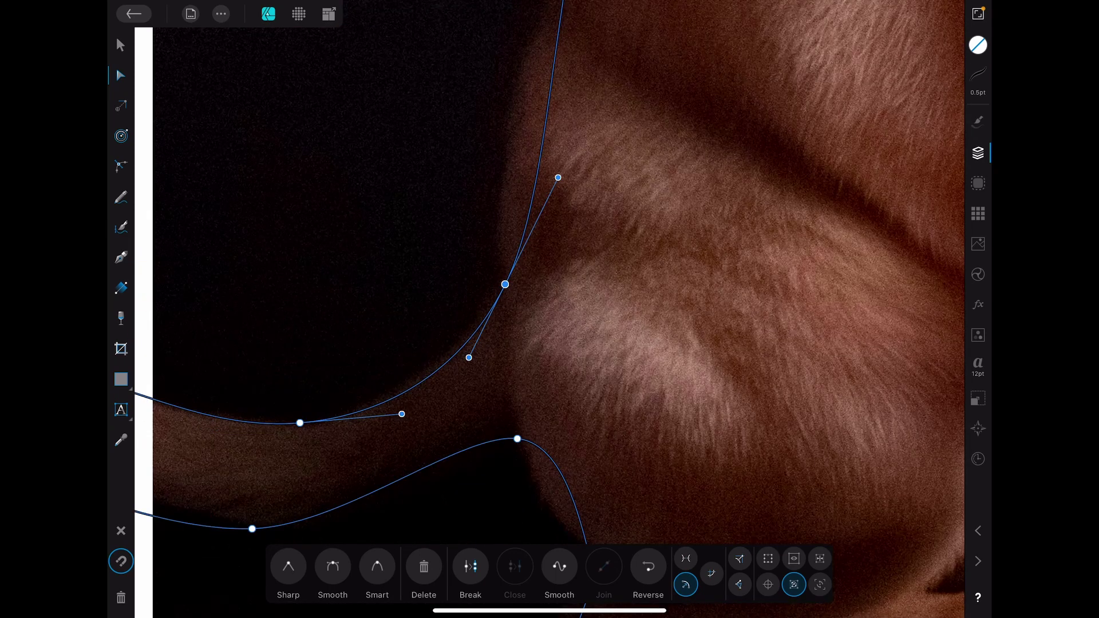
pyautogui.moveTo(505, 284); pyautogui.dragTo(503, 294)
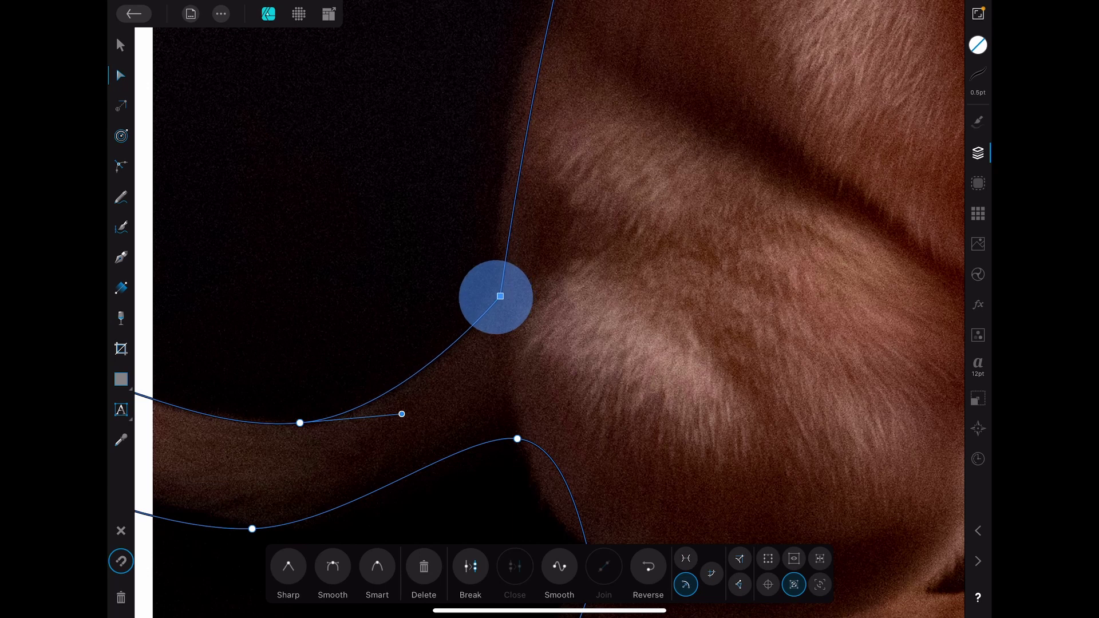
pyautogui.scroll(-5, 649, 274)
pyautogui.scroll(8, 550, 310)
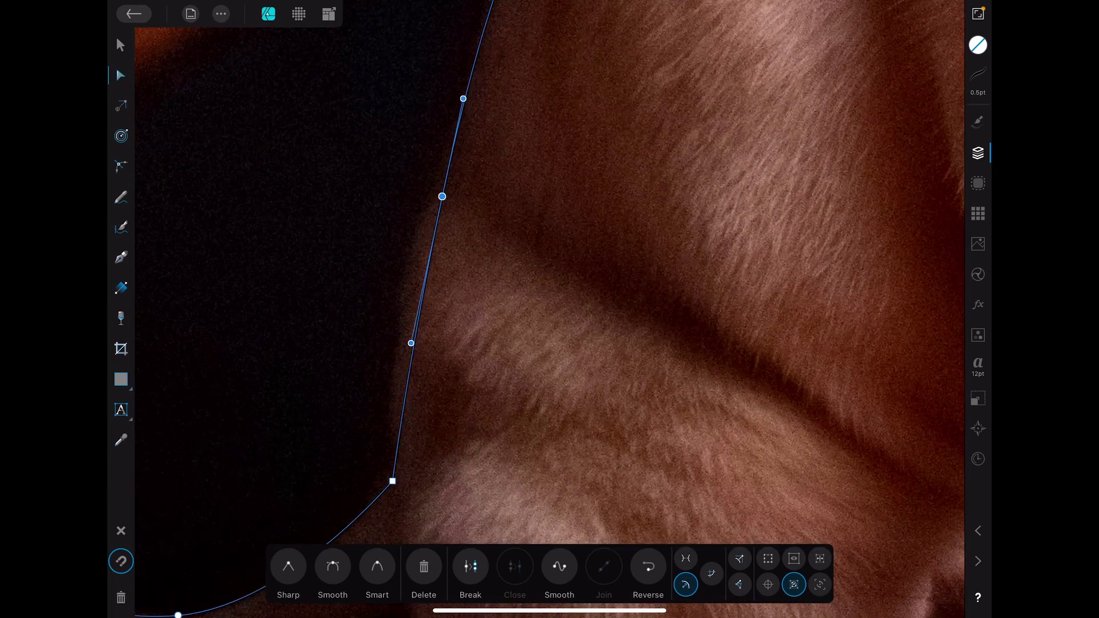
pyautogui.scroll(-5, 492, 376)
pyautogui.scroll(5, 549, 310)
pyautogui.click(356, 491)
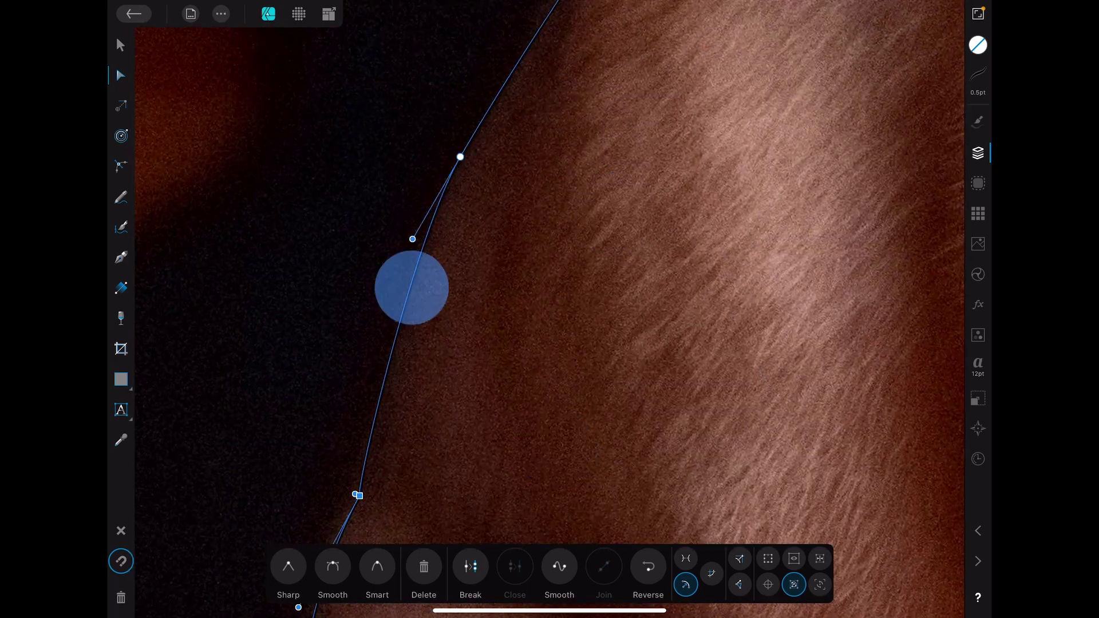
pyautogui.scroll(-5, 524, 287)
pyautogui.scroll(5, 524, 286)
pyautogui.moveTo(580, 106); pyautogui.dragTo(521, 112)
pyautogui.scroll(-5, 550, 309)
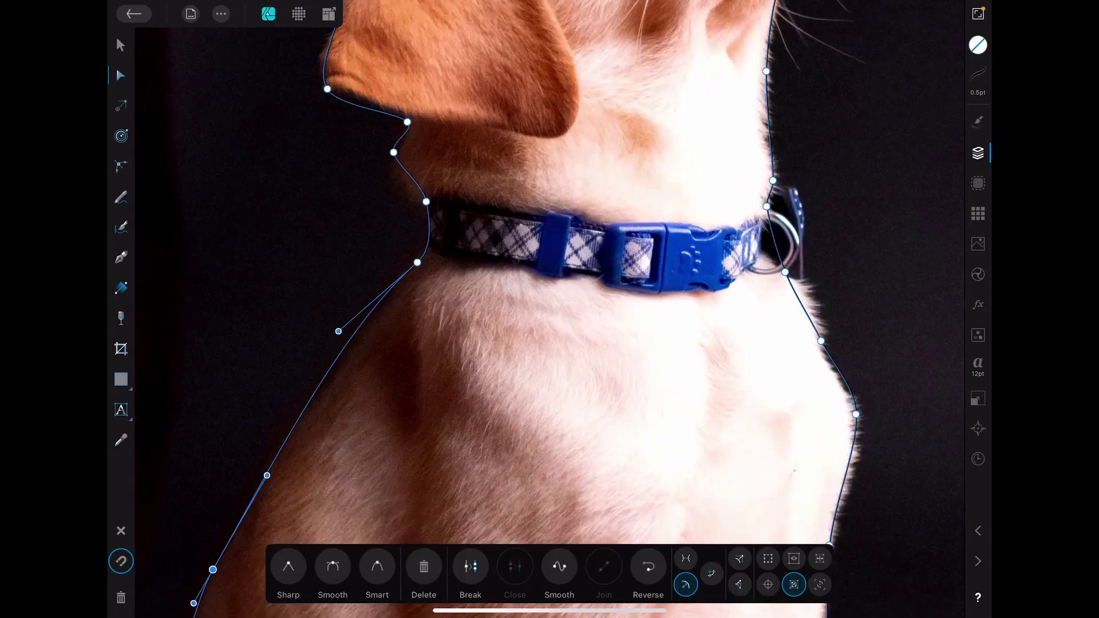
# Move the neck node down-left and reshape the curve beneath the ear.
pyautogui.click(350, 322)
pyautogui.moveTo(350, 322); pyautogui.dragTo(300, 392)
pyautogui.scroll(-5, 550, 310)
pyautogui.scroll(8, 550, 309)
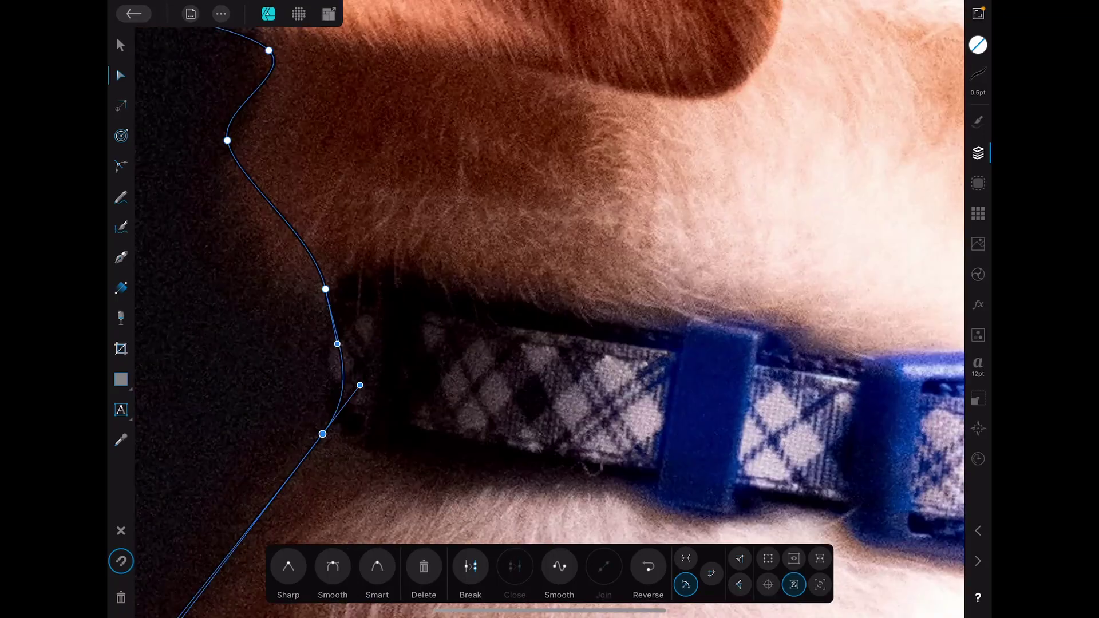
pyautogui.scroll(5, 442, 372)
pyautogui.click(315, 454)
pyautogui.scroll(5, 464, 245)
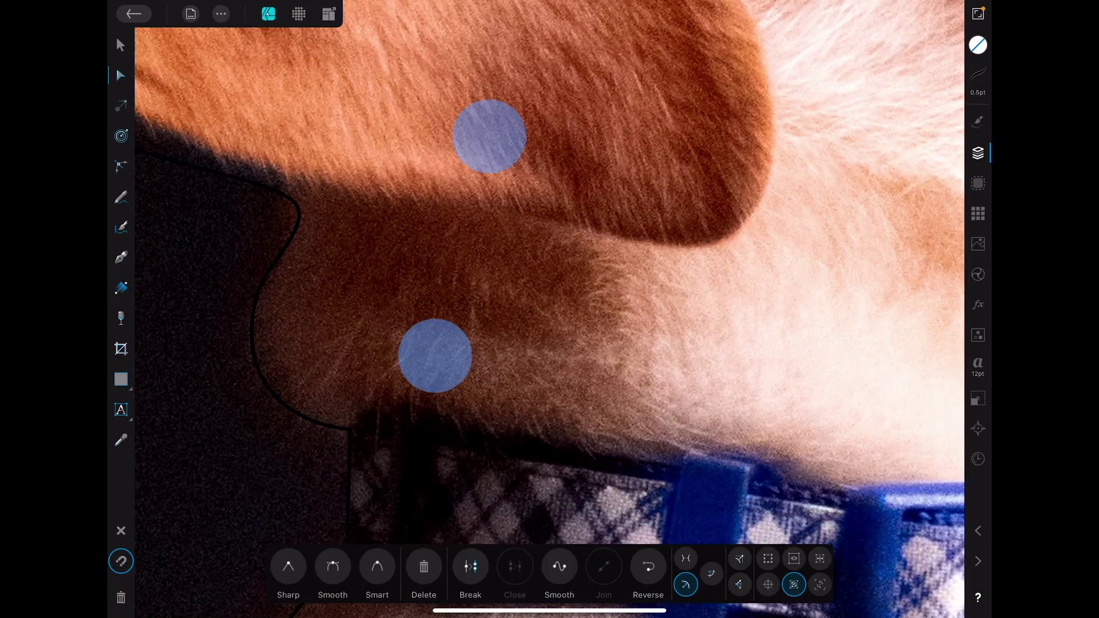
pyautogui.click(348, 331)
pyautogui.scroll(-5, 347, 330)
pyautogui.moveTo(287, 407); pyautogui.dragTo(330, 345)
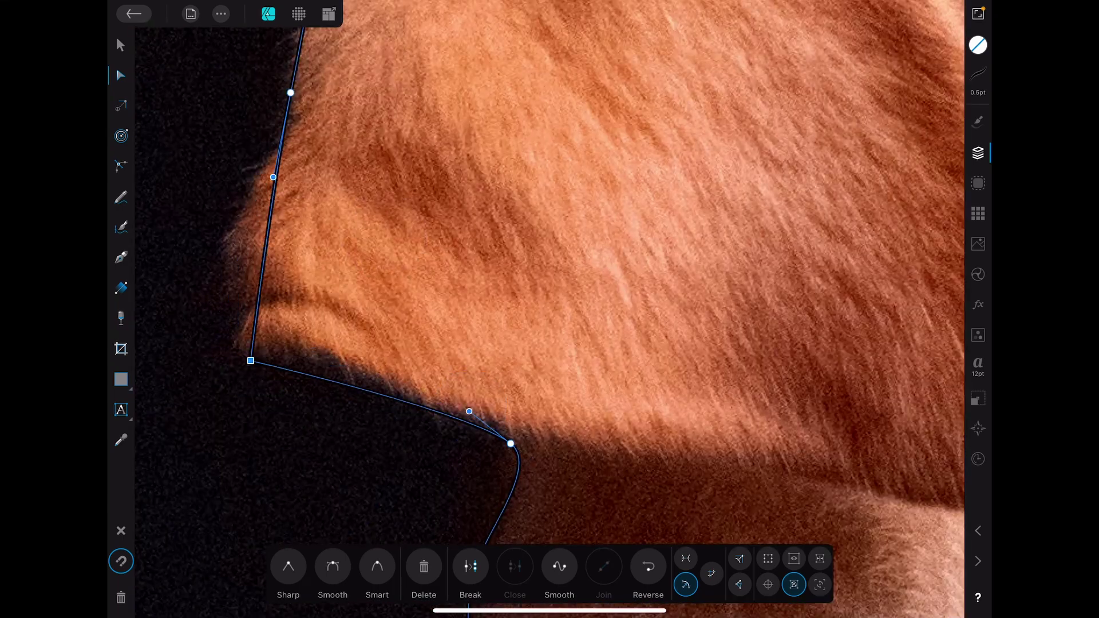
pyautogui.scroll(-5, 503, 315)
pyautogui.scroll(8, 579, 265)
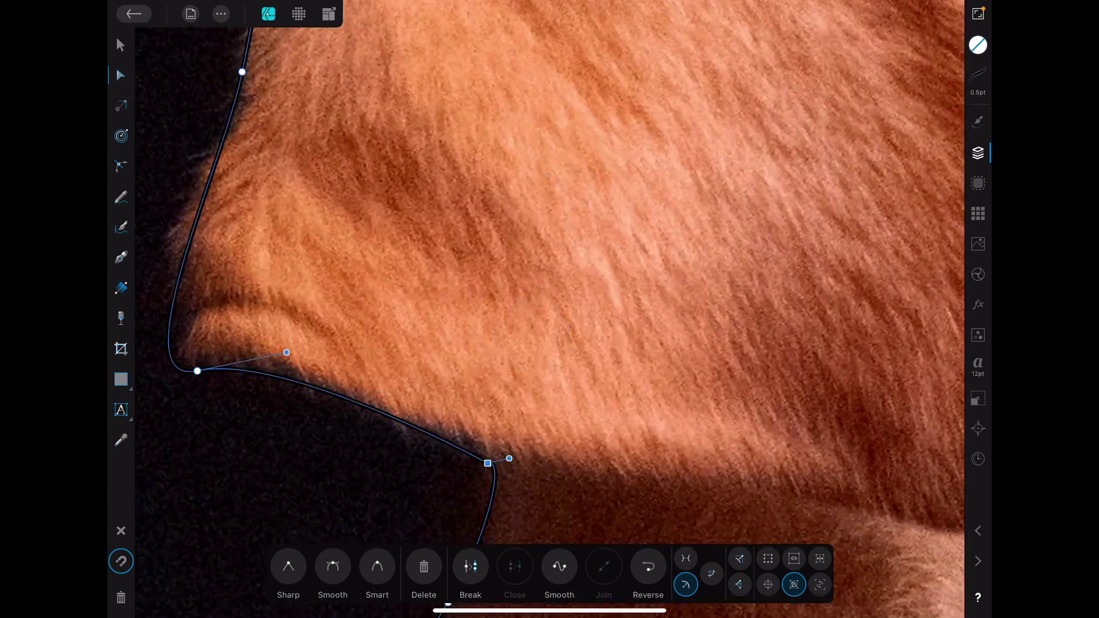
pyautogui.scroll(-5, 579, 266)
# Refine the outline curves along the ear's lower edge.
pyautogui.moveTo(441, 343); pyautogui.dragTo(447, 335)
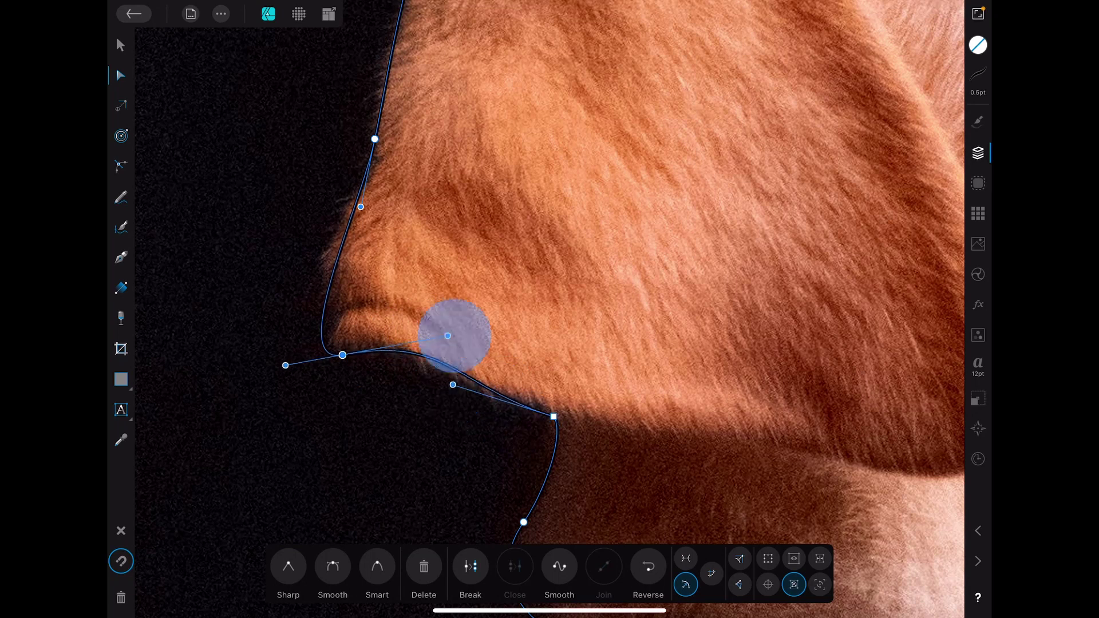
pyautogui.moveTo(337, 300); pyautogui.dragTo(332, 312)
pyautogui.scroll(5, 432, 390)
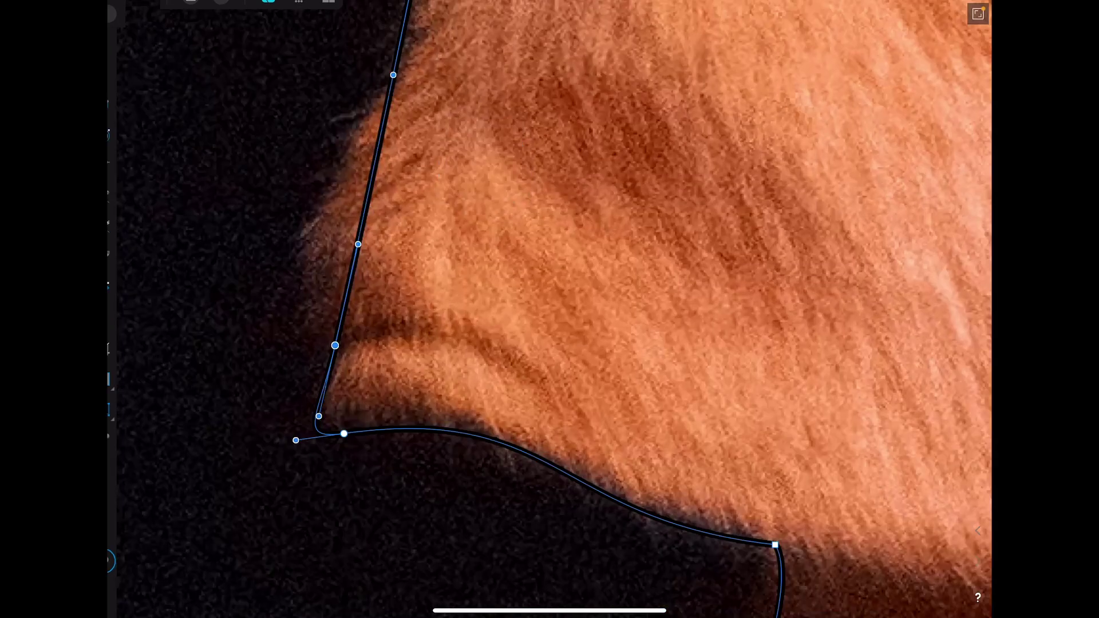
pyautogui.scroll(5, 432, 391)
pyautogui.scroll(-5, 431, 391)
pyautogui.click(209, 486)
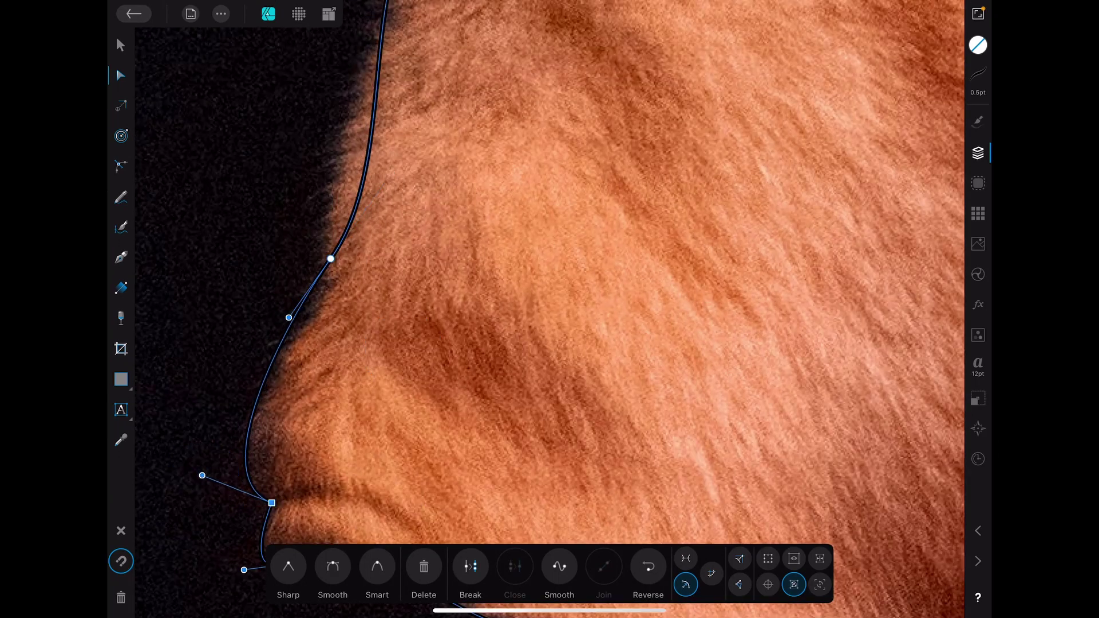
pyautogui.moveTo(290, 318); pyautogui.dragTo(294, 364)
pyautogui.scroll(5, 502, 309)
pyautogui.scroll(-5, 502, 310)
pyautogui.click(289, 472)
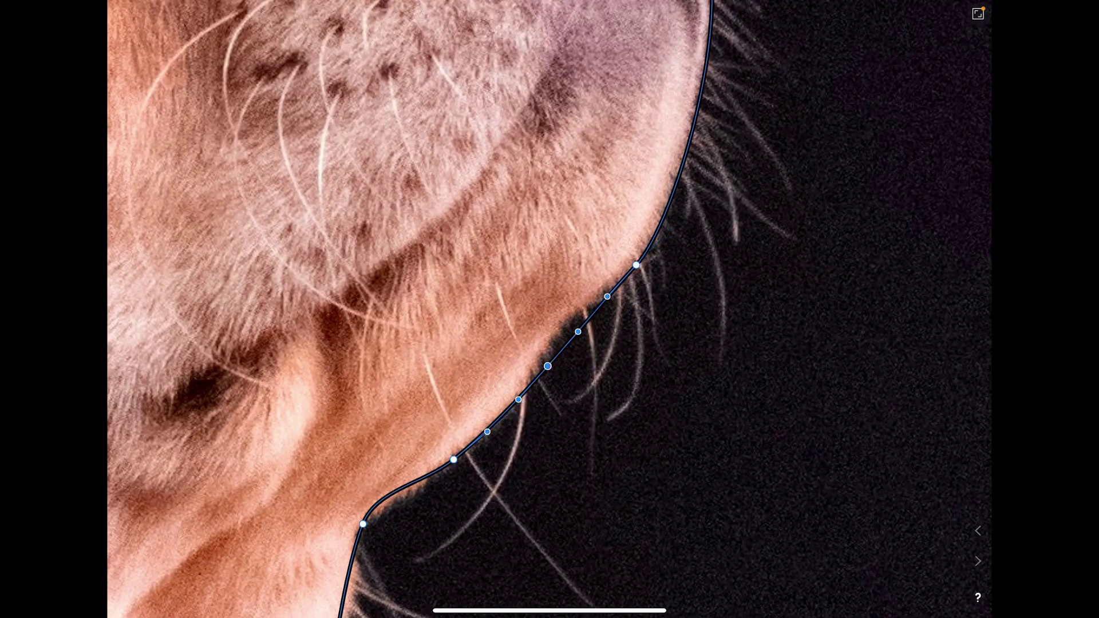
# Bend the outline curves to follow the chin fur.
pyautogui.click(520, 412)
pyautogui.scroll(3, 643, 343)
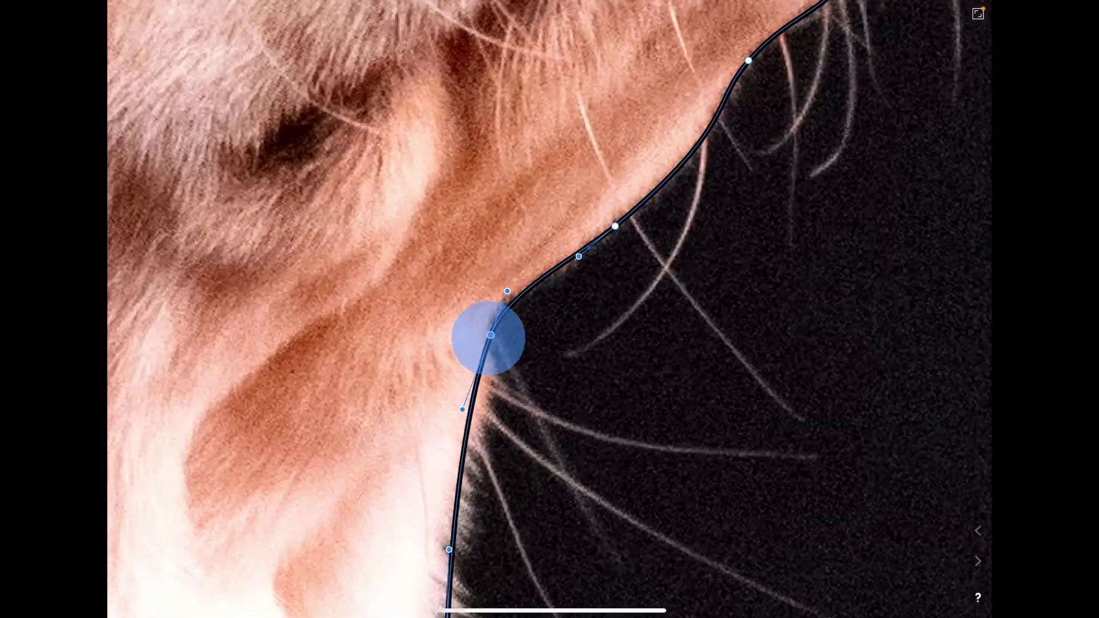
pyautogui.click(486, 339)
pyautogui.moveTo(560, 200); pyautogui.dragTo(569, 196)
pyautogui.moveTo(398, 414); pyautogui.dragTo(409, 449)
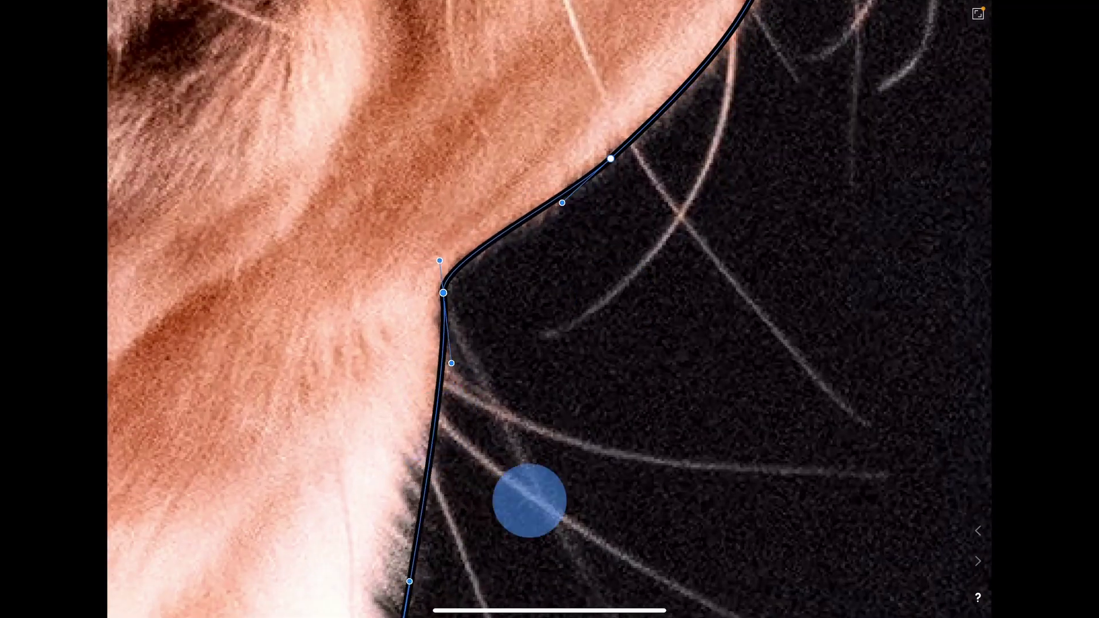
pyautogui.scroll(-2, 530, 501)
pyautogui.scroll(-3, 550, 309)
pyautogui.moveTo(422, 307); pyautogui.dragTo(412, 291)
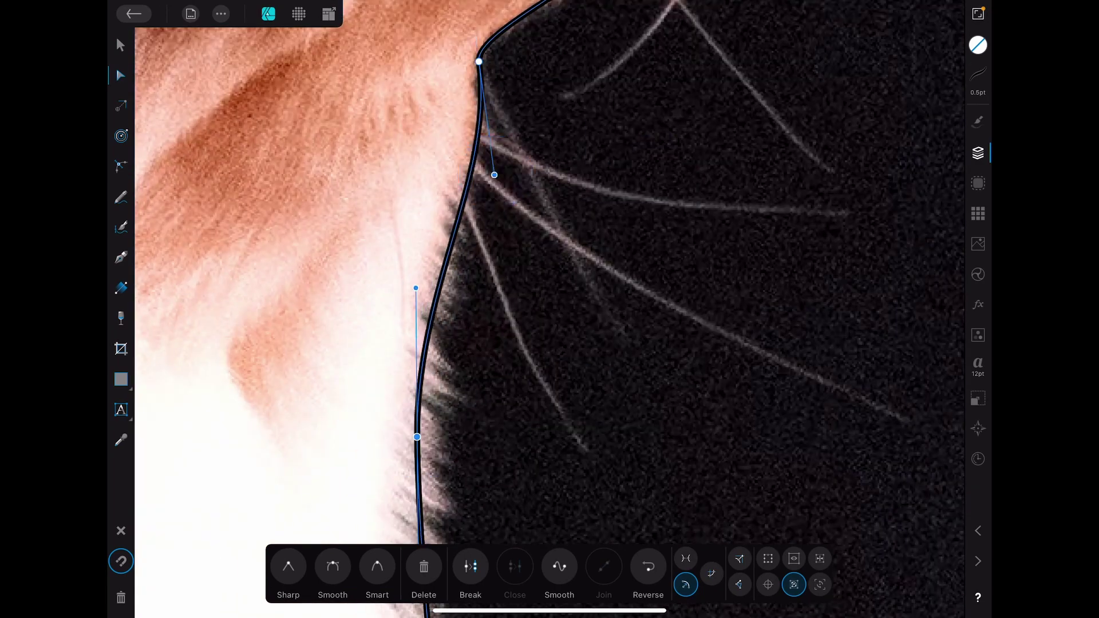
pyautogui.scroll(-2, 550, 309)
pyautogui.moveTo(546, 142); pyautogui.dragTo(558, 438)
pyautogui.scroll(-3, 690, 286)
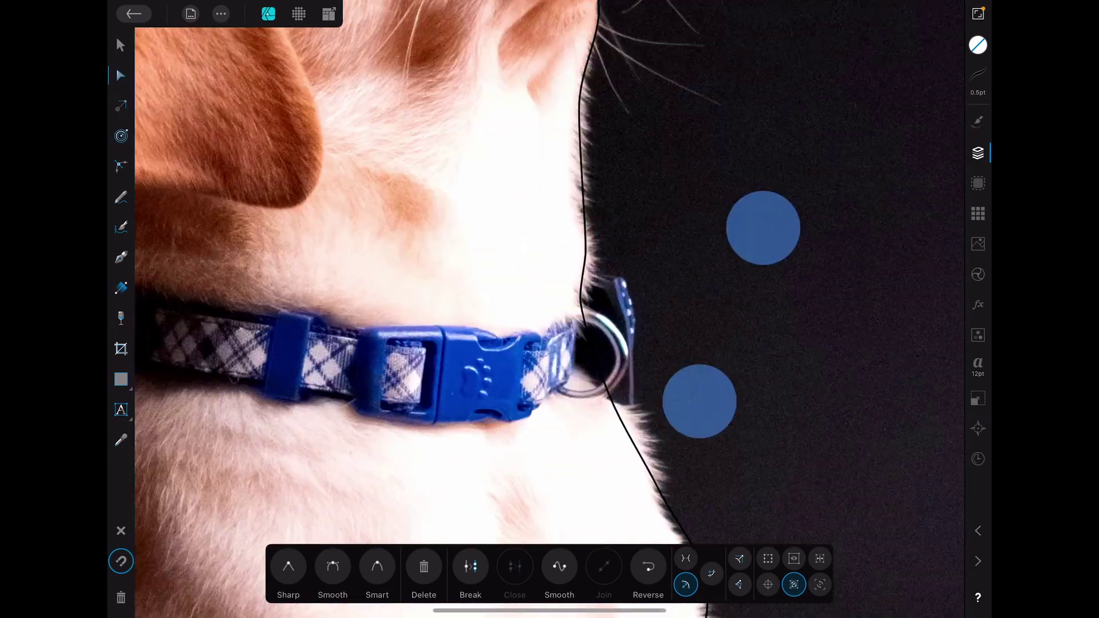
pyautogui.scroll(3, 687, 284)
# Arc the outline around the collar ring and align it with the chest edge.
pyautogui.moveTo(424, 403)
pyautogui.mouseDown()
pyautogui.moveTo(519, 427)
pyautogui.moveTo(503, 290)
pyautogui.moveTo(477, 293)
pyautogui.mouseUp()
pyautogui.scroll(-3, 550, 309)
pyautogui.scroll(-5, 550, 309)
pyautogui.moveTo(511, 255); pyautogui.dragTo(479, 417)
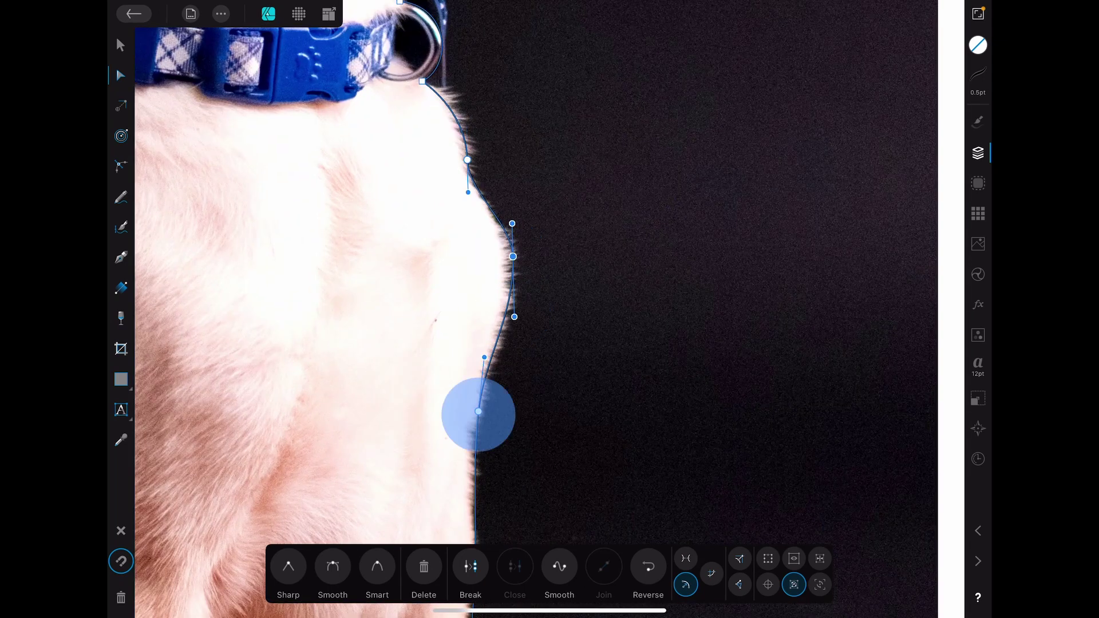
pyautogui.scroll(-5, 550, 310)
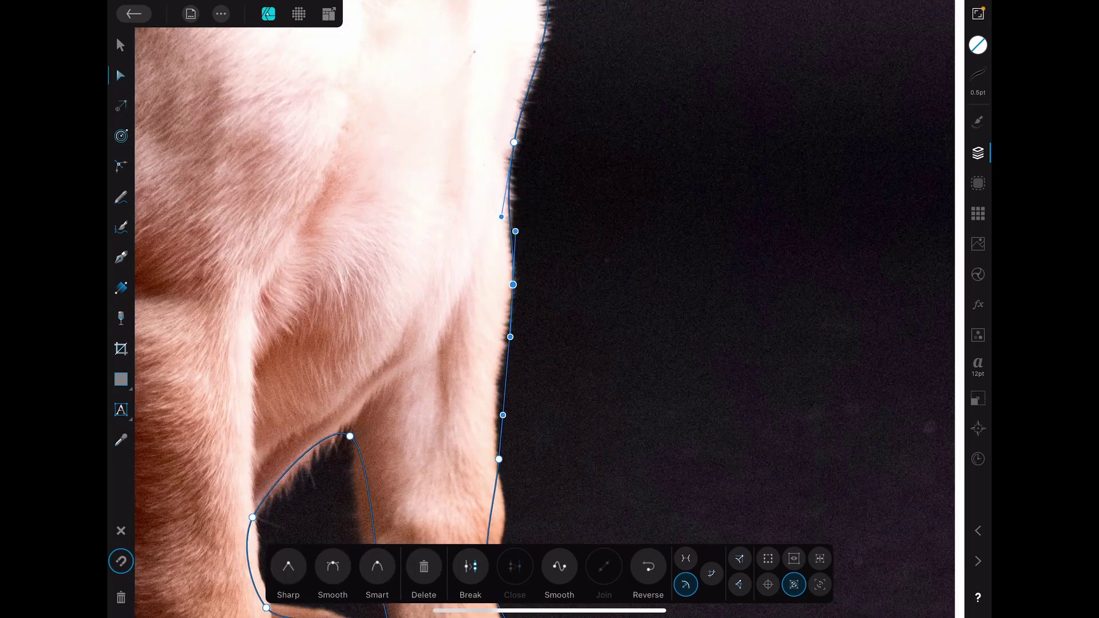
pyautogui.moveTo(513, 257)
pyautogui.mouseDown()
pyautogui.moveTo(493, 411)
pyautogui.moveTo(489, 380)
pyautogui.mouseUp()
pyautogui.scroll(-5, 550, 309)
pyautogui.scroll(3, 666, 309)
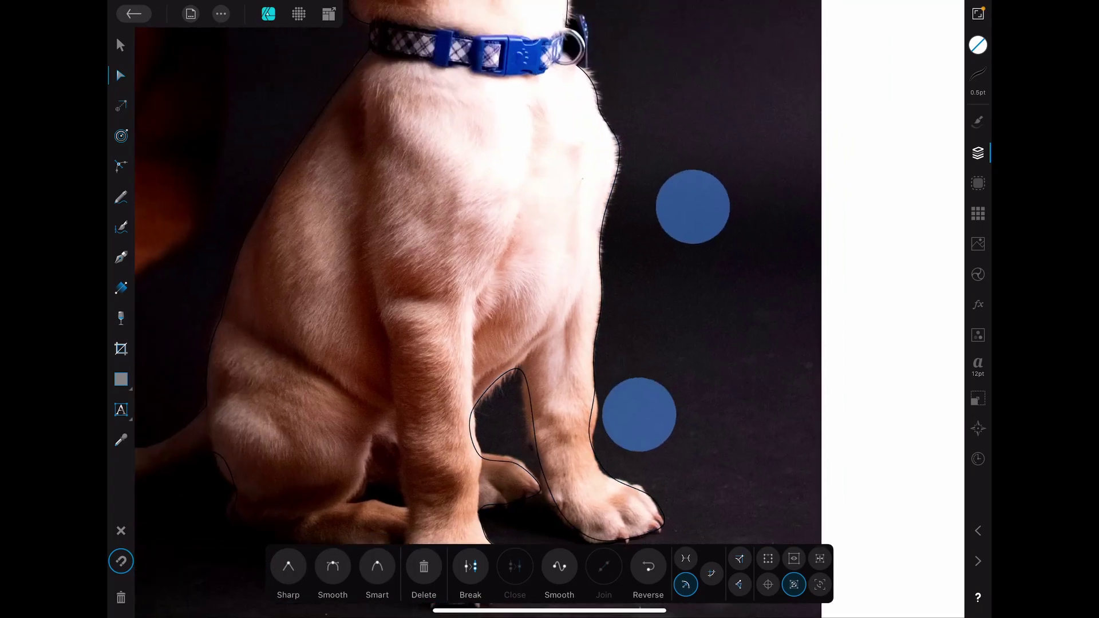
pyautogui.scroll(3, 742, 322)
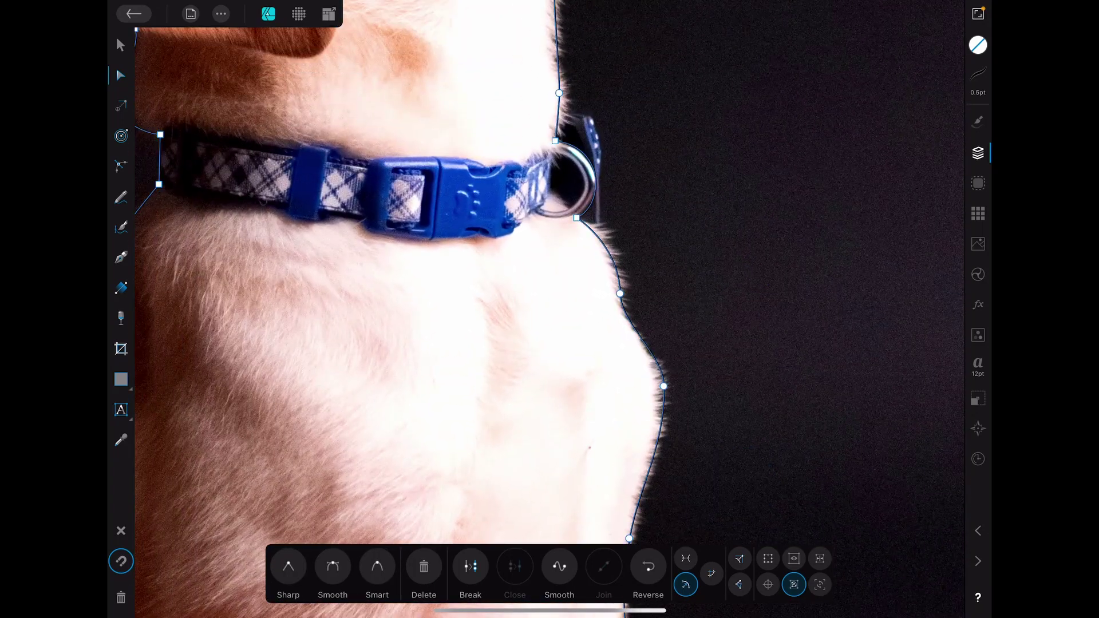
# Reselect the outline and reshape its curve down the front leg.
pyautogui.moveTo(540, 160)
pyautogui.mouseDown()
pyautogui.moveTo(571, 201)
pyautogui.moveTo(535, 167)
pyautogui.mouseUp()
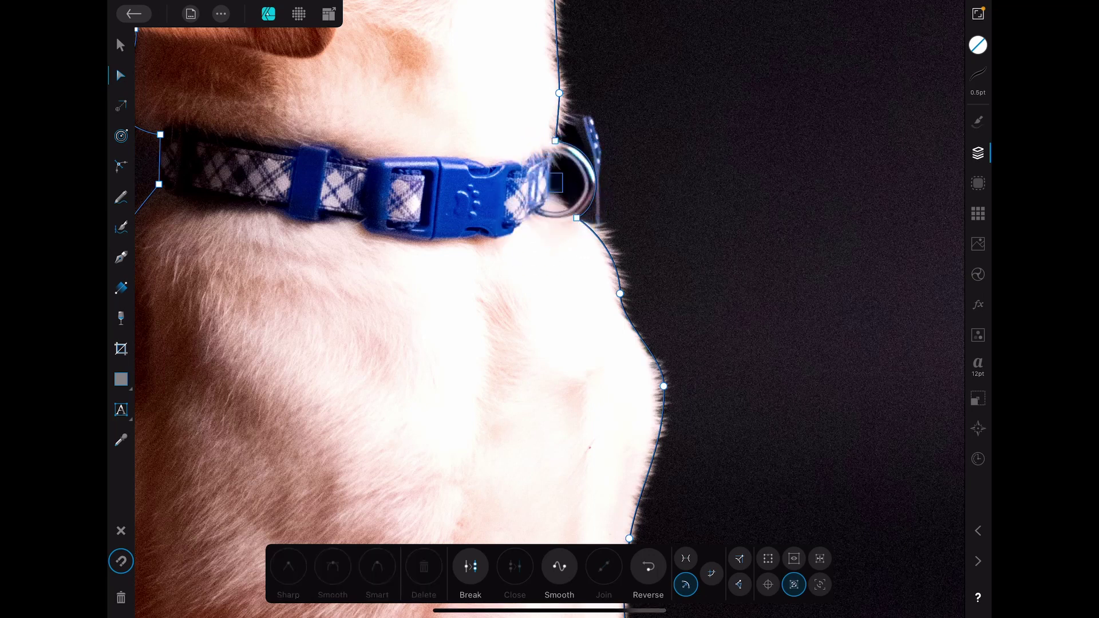
pyautogui.hotkey('ctrl', 'd')
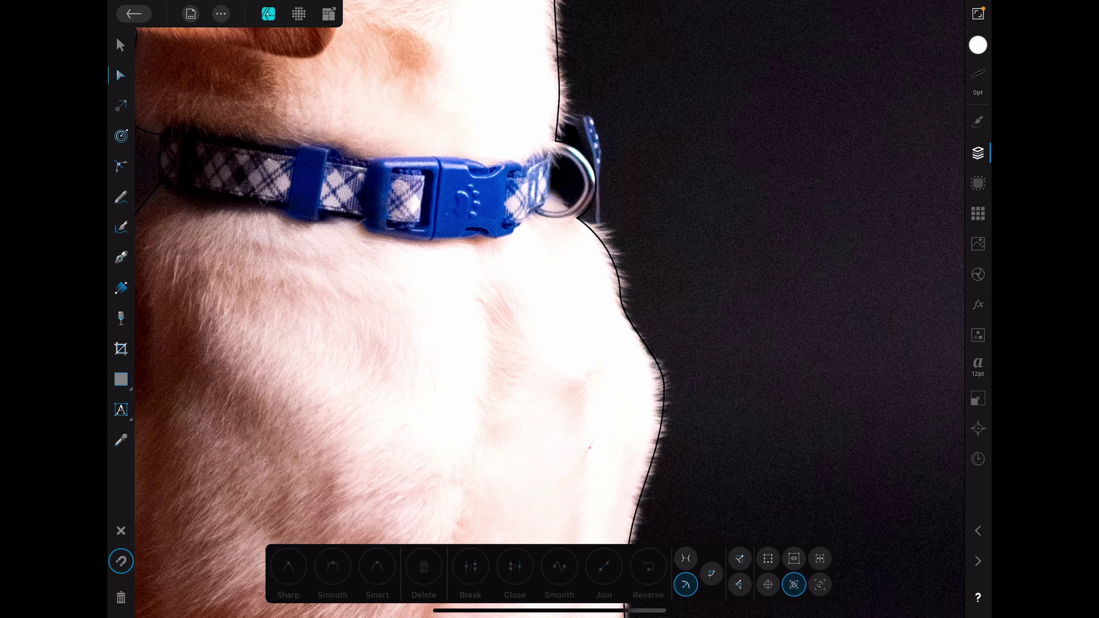
pyautogui.scroll(-5, 606, 245)
pyautogui.scroll(5, 717, 249)
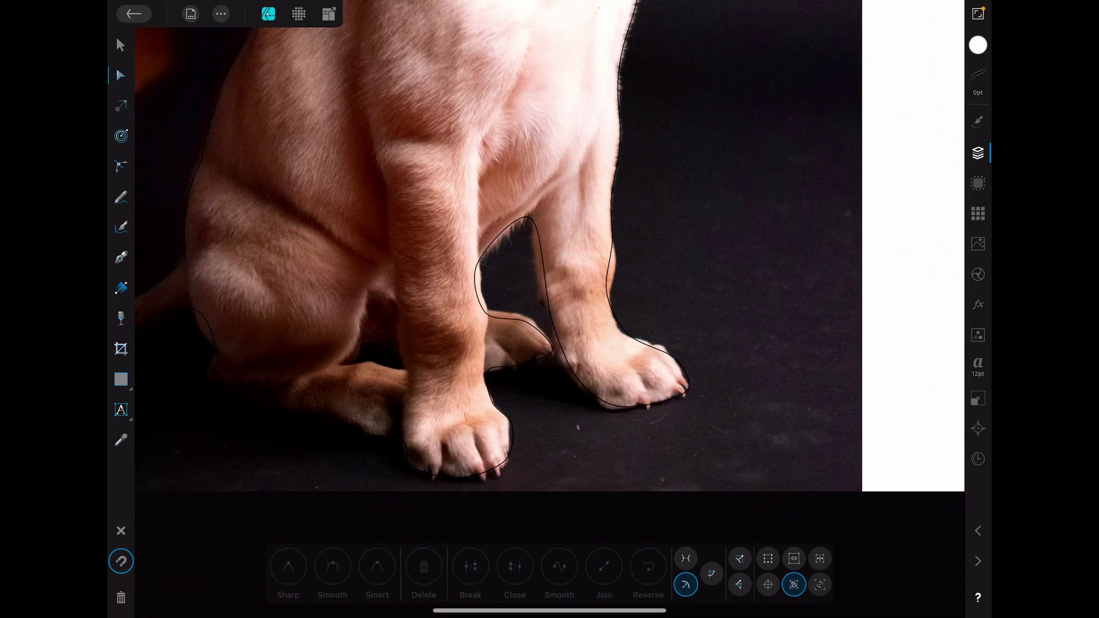
pyautogui.scroll(3, 653, 258)
pyautogui.scroll(2, 653, 258)
pyautogui.click(549, 258)
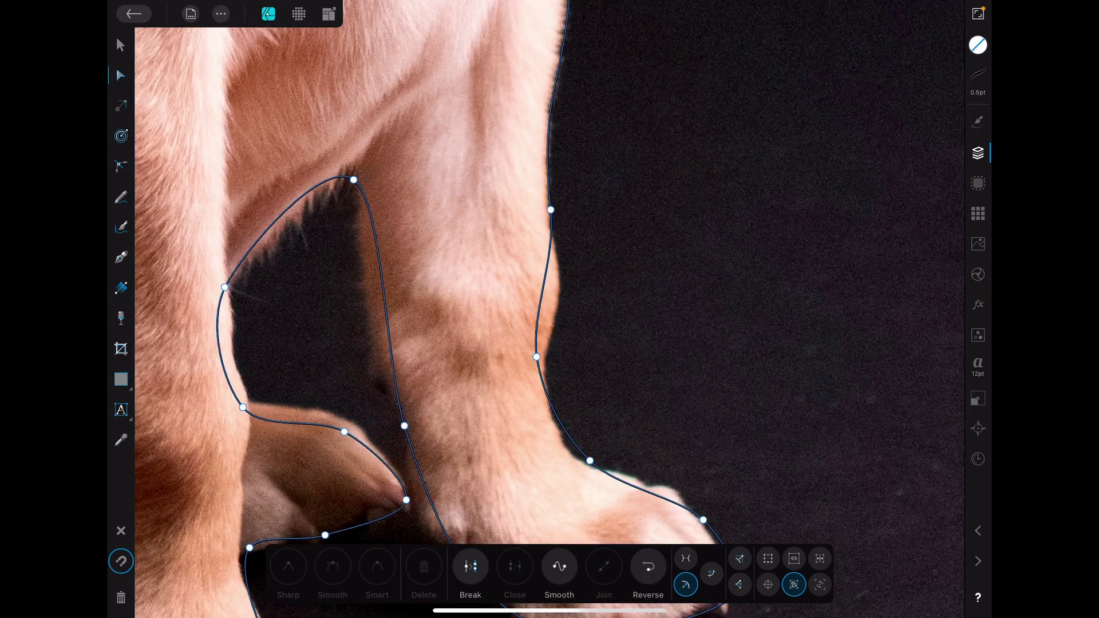
pyautogui.moveTo(536, 357); pyautogui.dragTo(547, 378)
pyautogui.moveTo(567, 300); pyautogui.dragTo(566, 320)
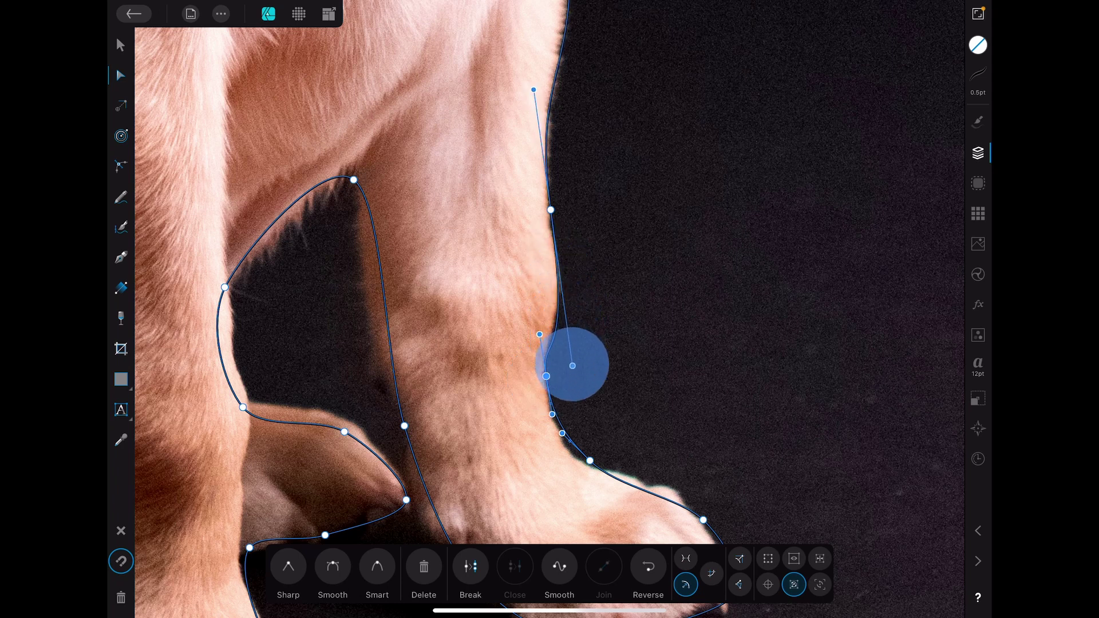
pyautogui.moveTo(570, 335)
pyautogui.mouseDown()
pyautogui.moveTo(572, 368)
pyautogui.moveTo(540, 319)
pyautogui.mouseUp()
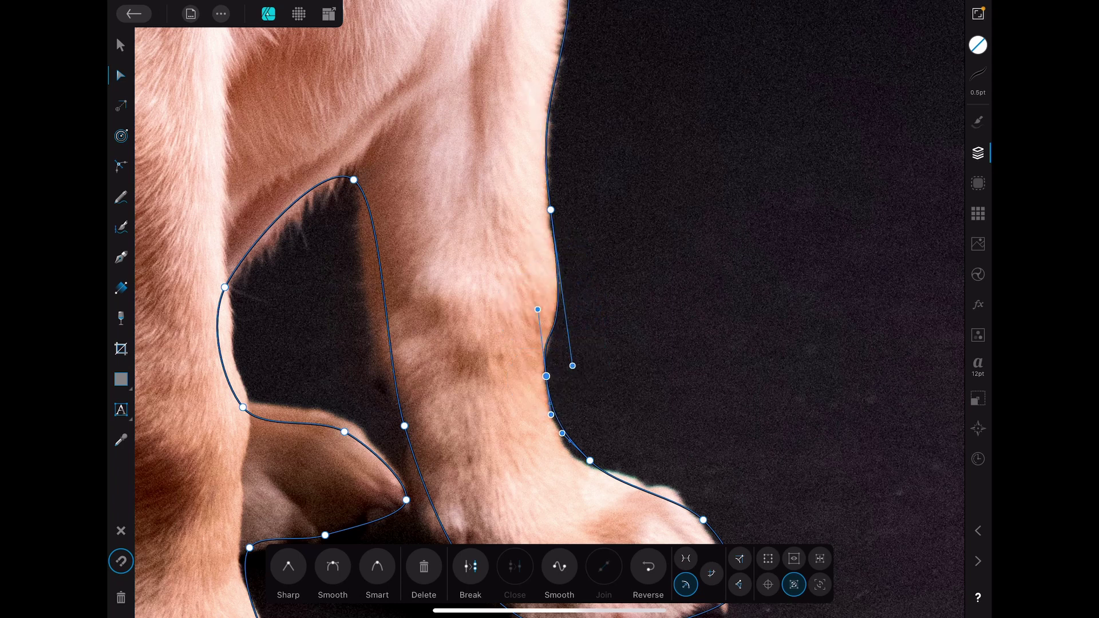
pyautogui.scroll(-3, 679, 263)
pyautogui.scroll(5, 678, 264)
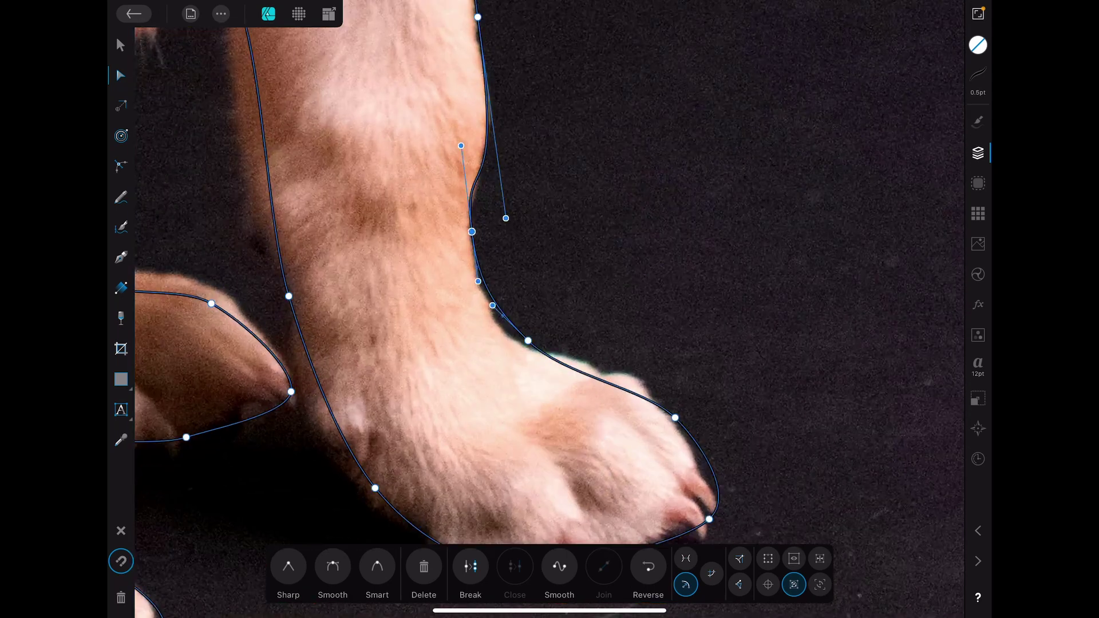
# Remove extra leg nodes and fit the node above the paw onto the edge.
pyautogui.moveTo(527, 341); pyautogui.dragTo(524, 346)
pyautogui.click(472, 318)
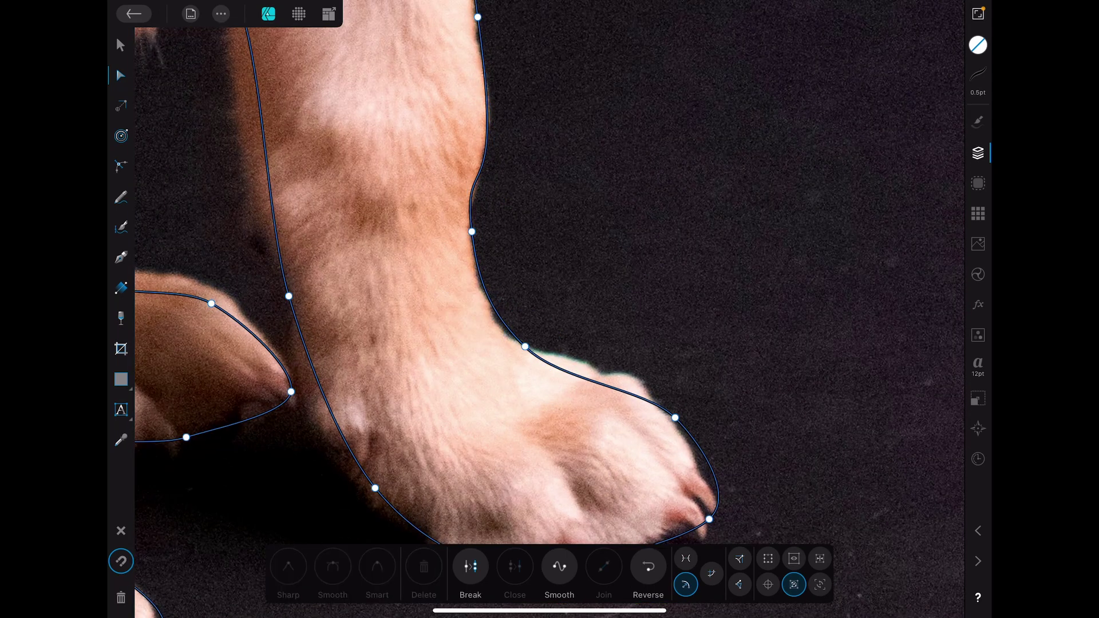
pyautogui.click(525, 347)
pyautogui.moveTo(472, 318); pyautogui.dragTo(478, 322)
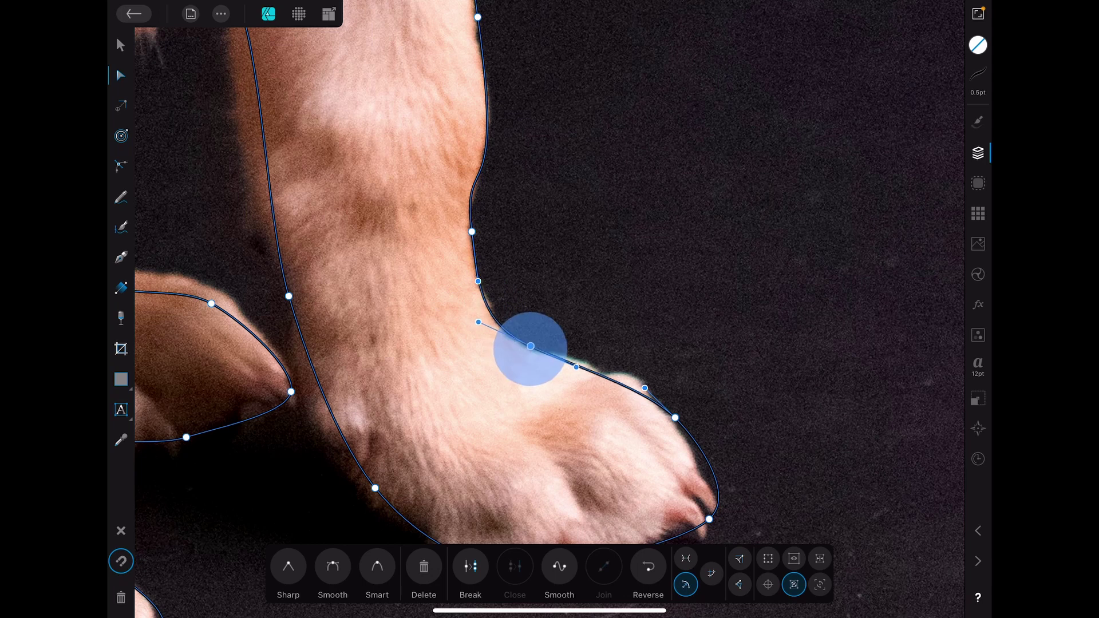
pyautogui.moveTo(531, 347); pyautogui.dragTo(529, 347)
# Reshape the curve over the top of the paw, undoing an accidental node.
pyautogui.click(675, 418)
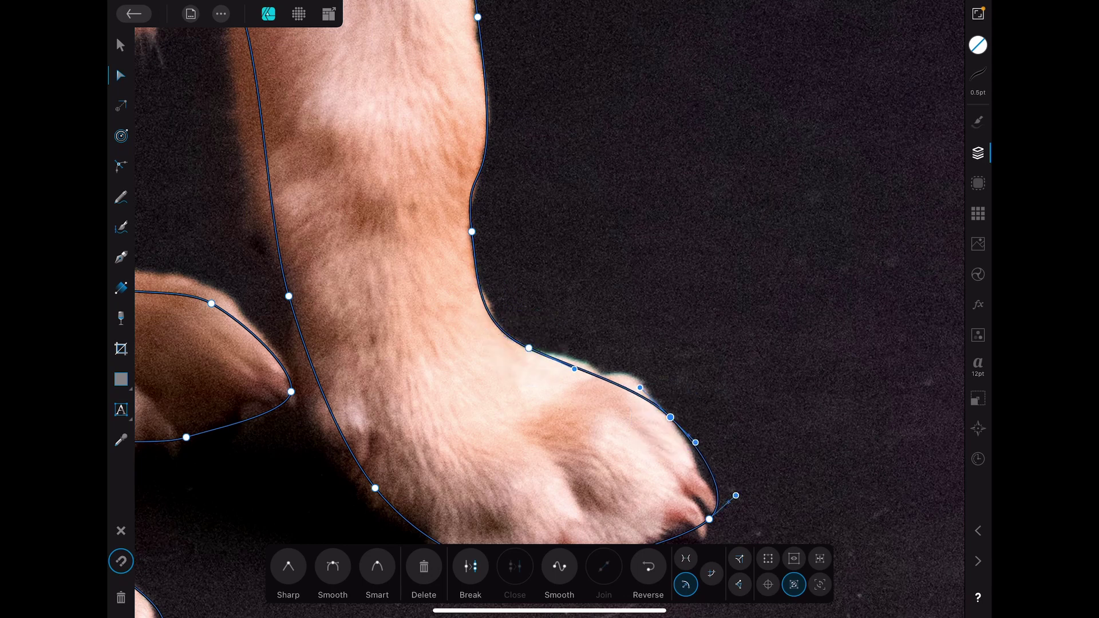
pyautogui.moveTo(644, 388); pyautogui.dragTo(629, 345)
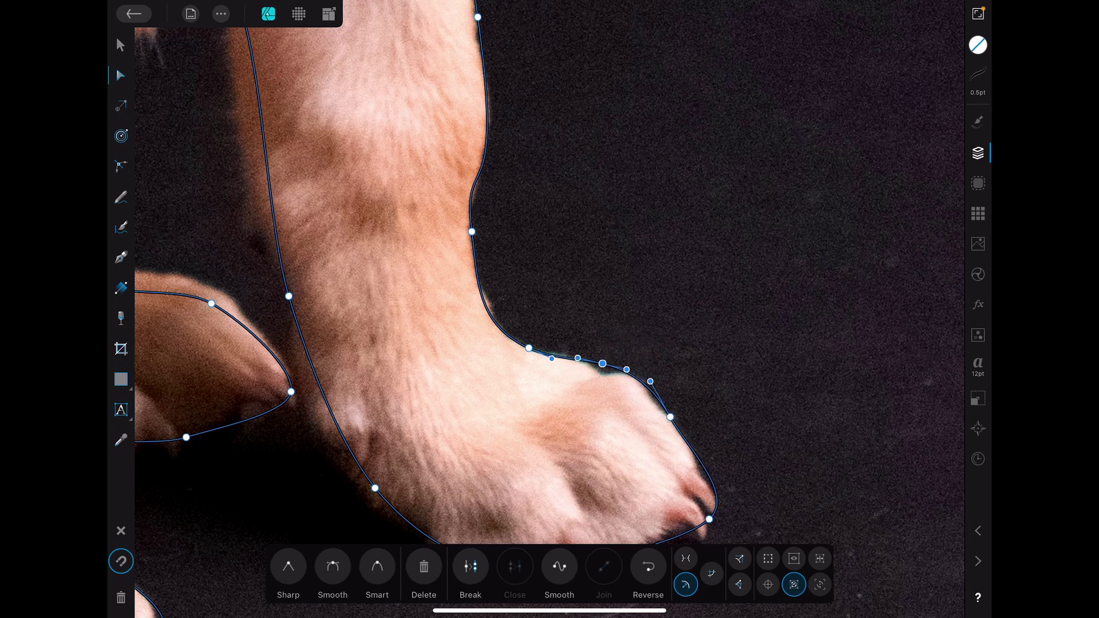
pyautogui.click(601, 369)
pyautogui.scroll(5, 546, 305)
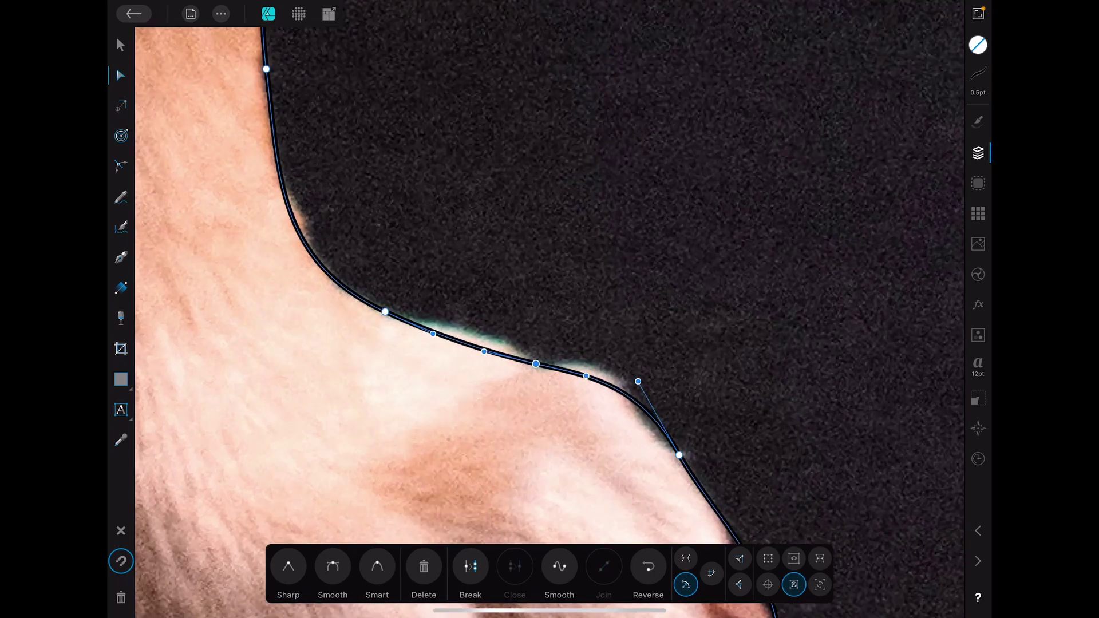
pyautogui.moveTo(473, 344); pyautogui.dragTo(474, 331)
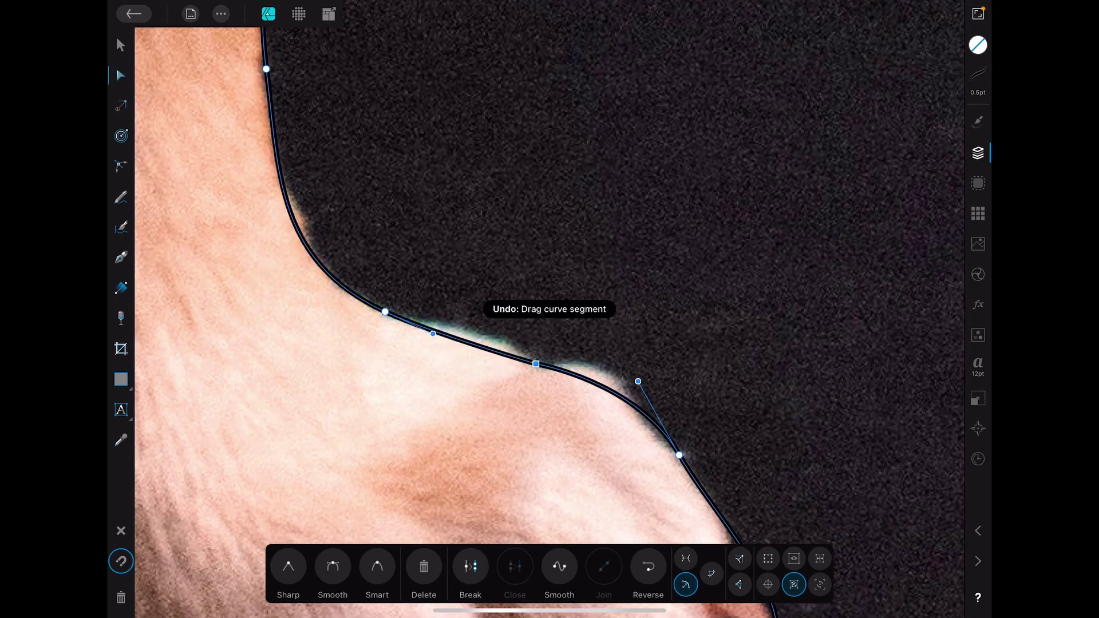
pyautogui.click(569, 371)
pyautogui.moveTo(569, 372); pyautogui.dragTo(535, 369)
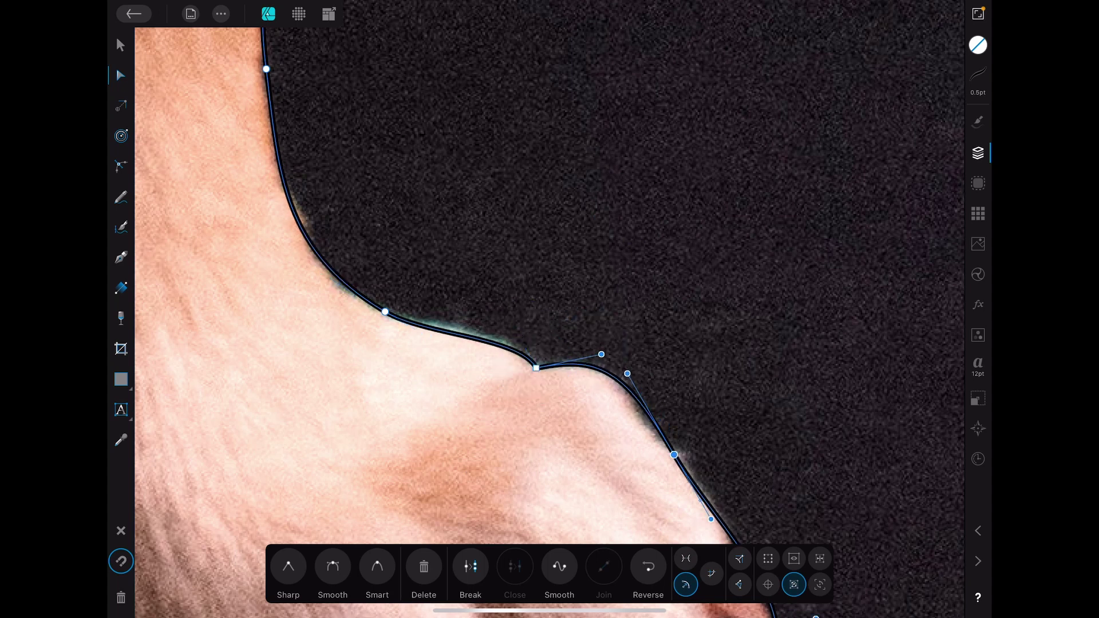
pyautogui.scroll(-5, 679, 309)
pyautogui.scroll(5, 679, 309)
pyautogui.moveTo(514, 128); pyautogui.dragTo(589, 103)
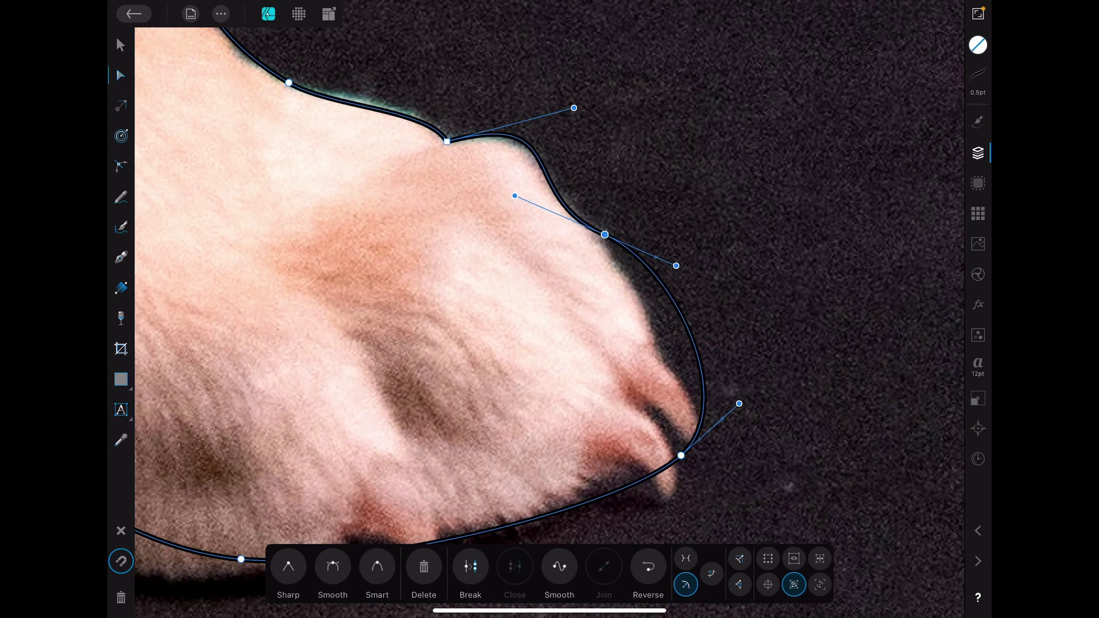
pyautogui.moveTo(680, 456); pyautogui.dragTo(659, 352)
pyautogui.hotkey('ctrl', 'z')
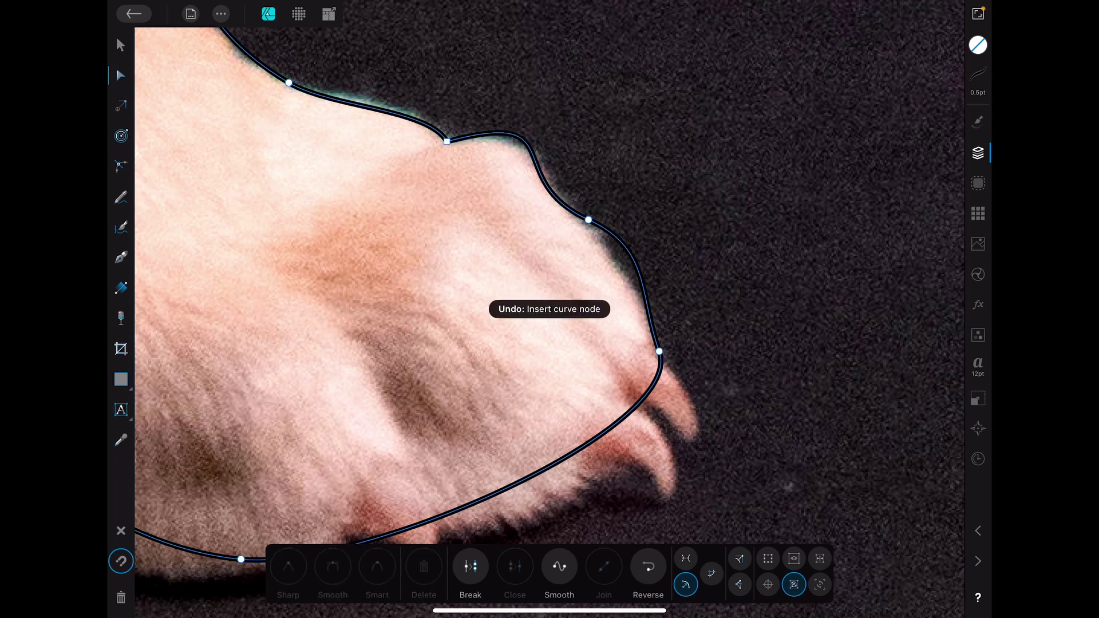
# Refine the paw and toe curves and make the lower paw node sharp.
pyautogui.moveTo(521, 184); pyautogui.dragTo(515, 190)
pyautogui.moveTo(586, 223); pyautogui.dragTo(581, 218)
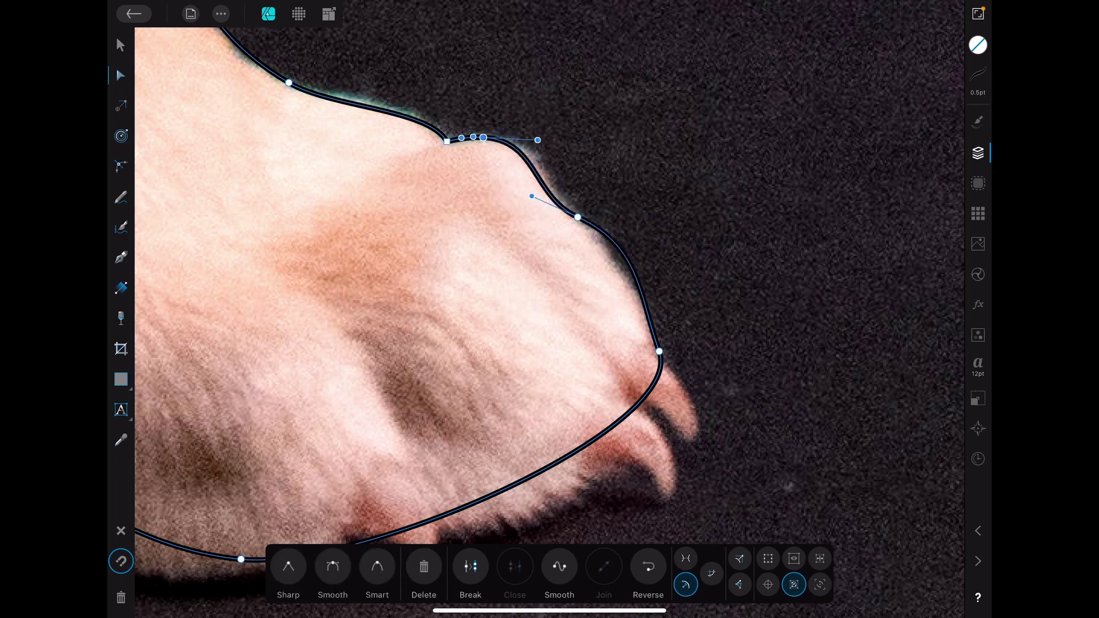
pyautogui.moveTo(537, 139); pyautogui.dragTo(559, 112)
pyautogui.click(636, 290)
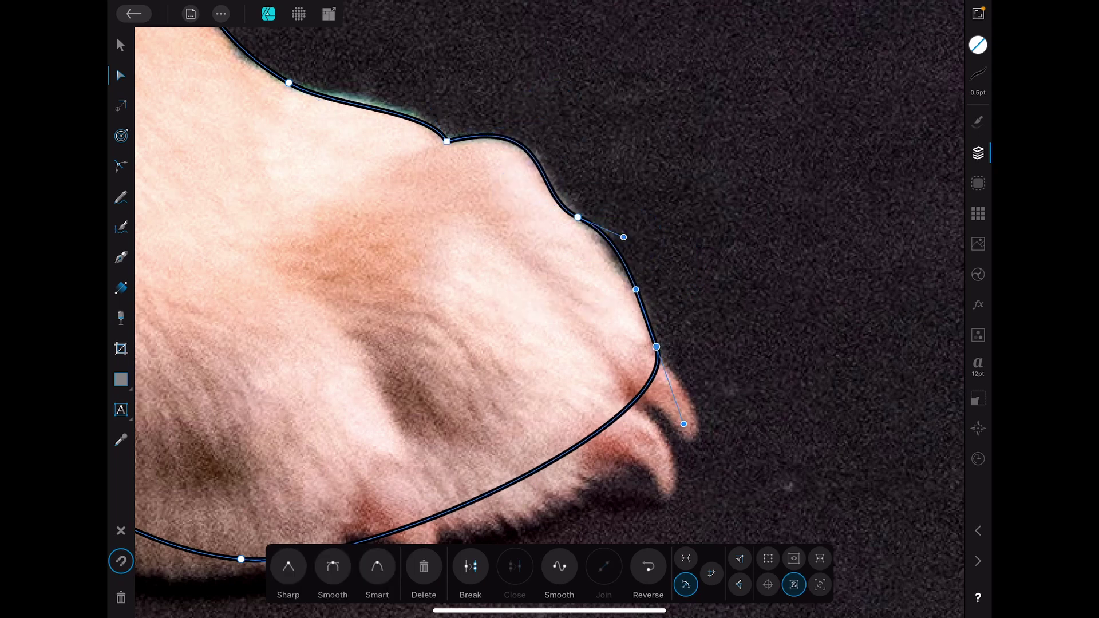
pyautogui.moveTo(684, 423); pyautogui.dragTo(708, 413)
pyautogui.moveTo(624, 235); pyautogui.dragTo(599, 224)
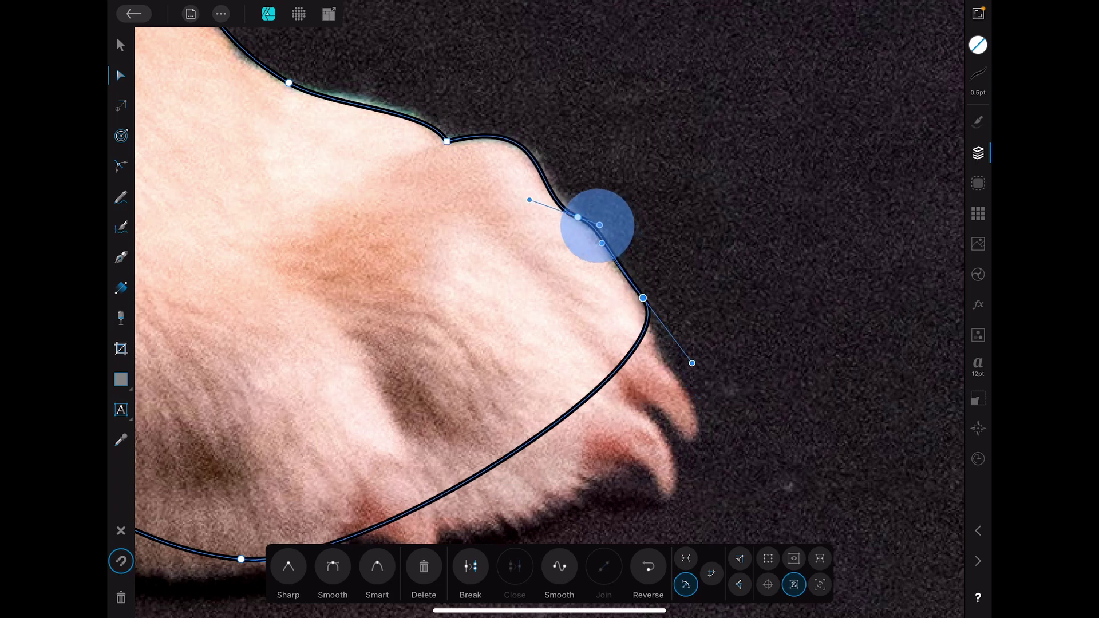
pyautogui.doubleClick(658, 348)
pyautogui.click(643, 294)
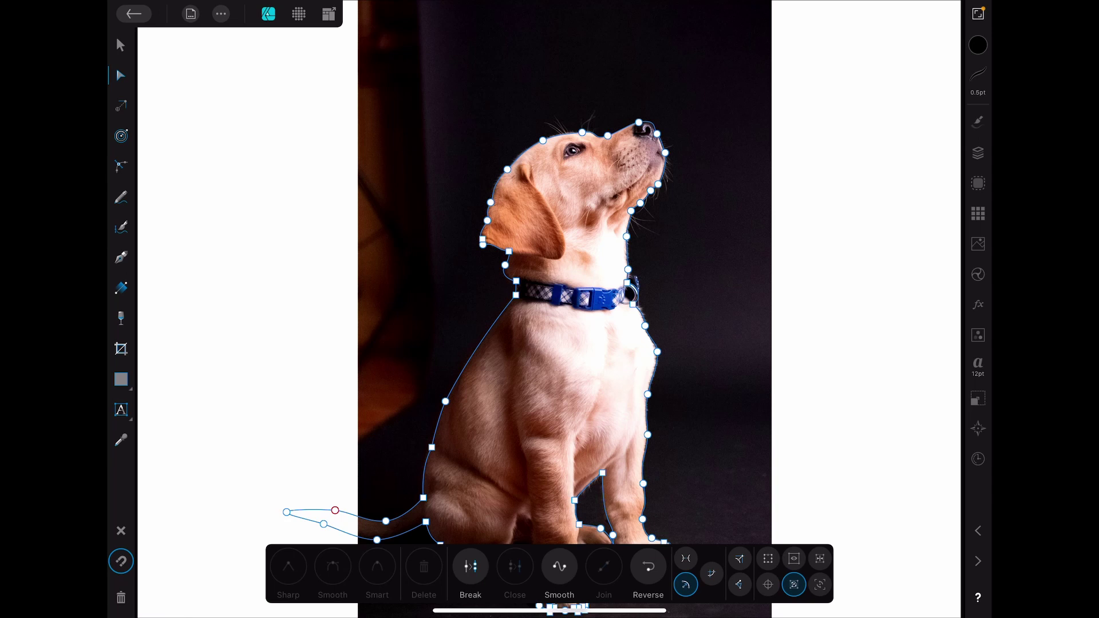
# Hide the Image layer and give the puppy outline a solid black fill.
pyautogui.click(979, 153)
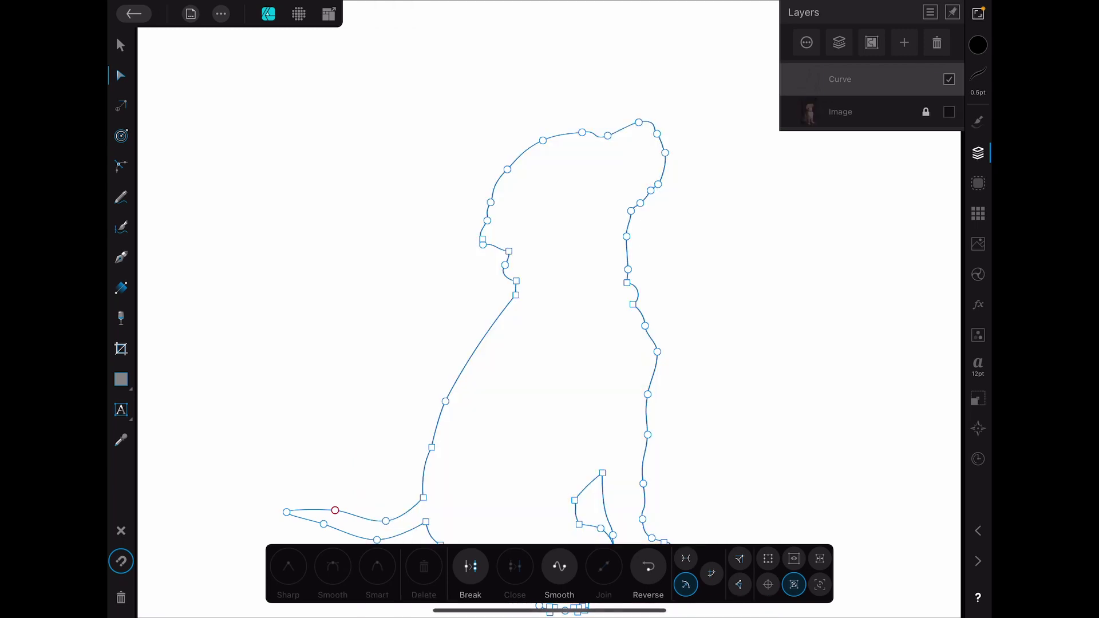
pyautogui.click(978, 45)
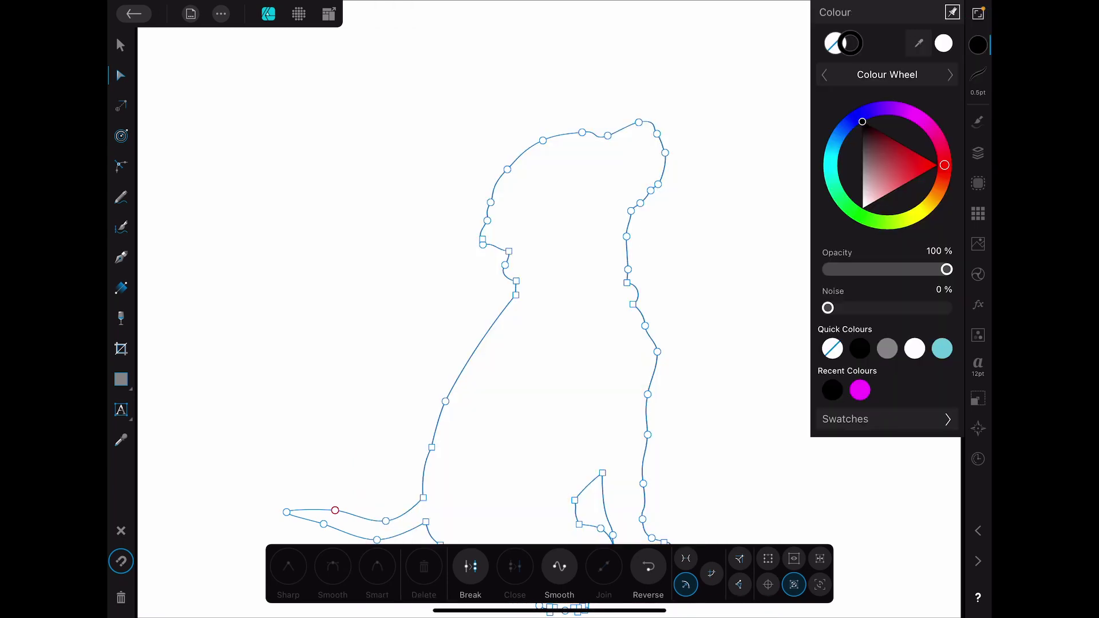
pyautogui.click(831, 43)
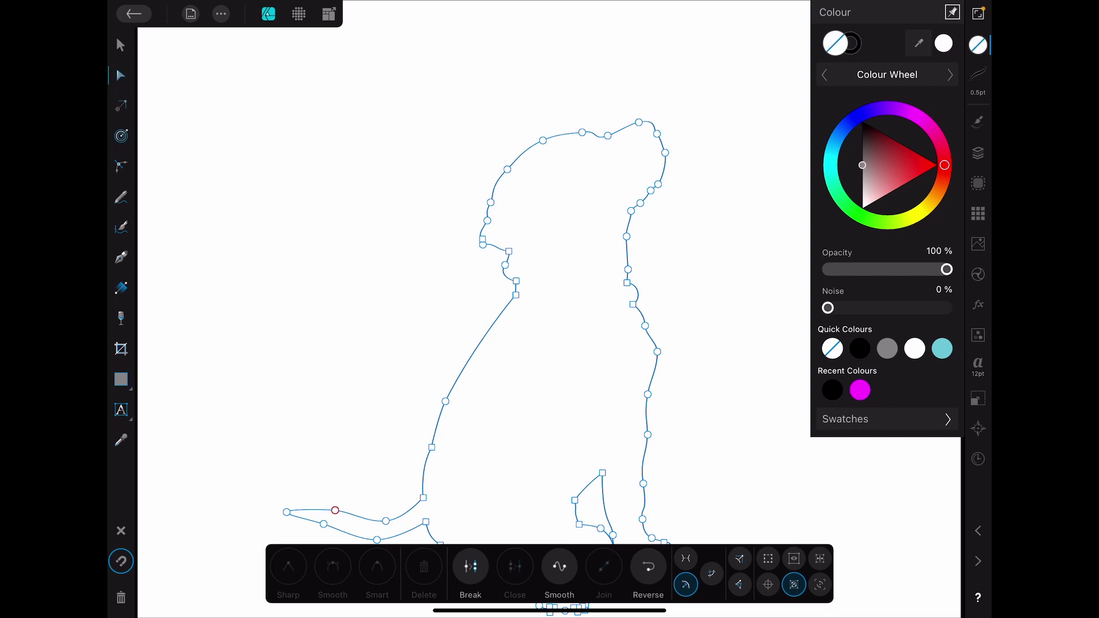
pyautogui.click(860, 348)
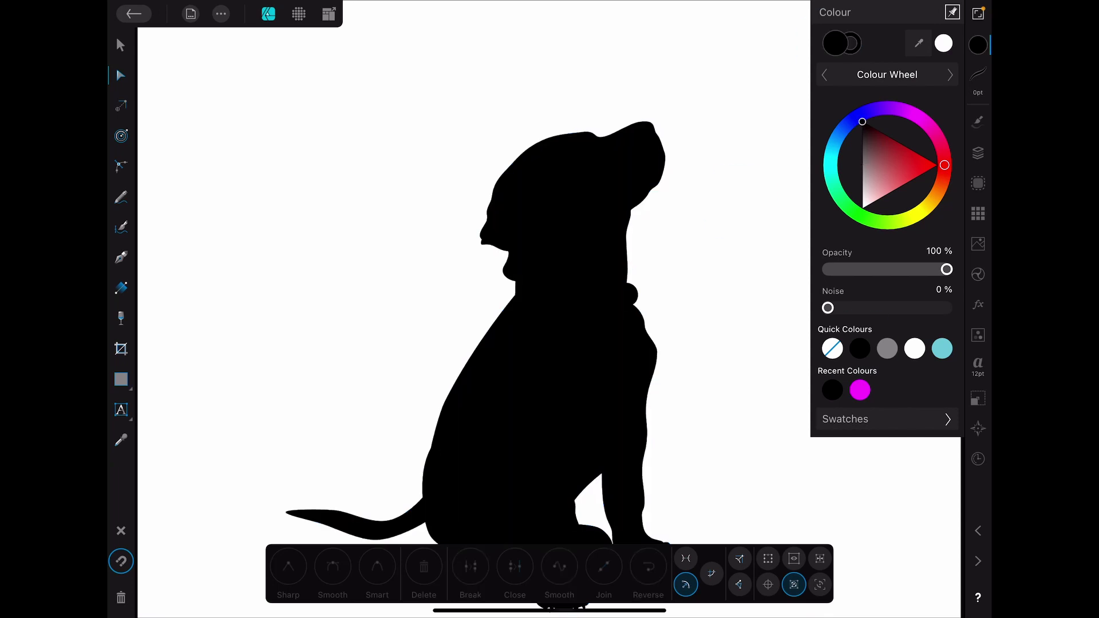
pyautogui.scroll(5, 653, 291)
# Zoom into the collar and place a three-node Pen shape over the ring's inner gap.
pyautogui.moveTo(627, 277)
pyautogui.mouseDown()
pyautogui.moveTo(612, 335)
pyautogui.moveTo(565, 275)
pyautogui.mouseUp()
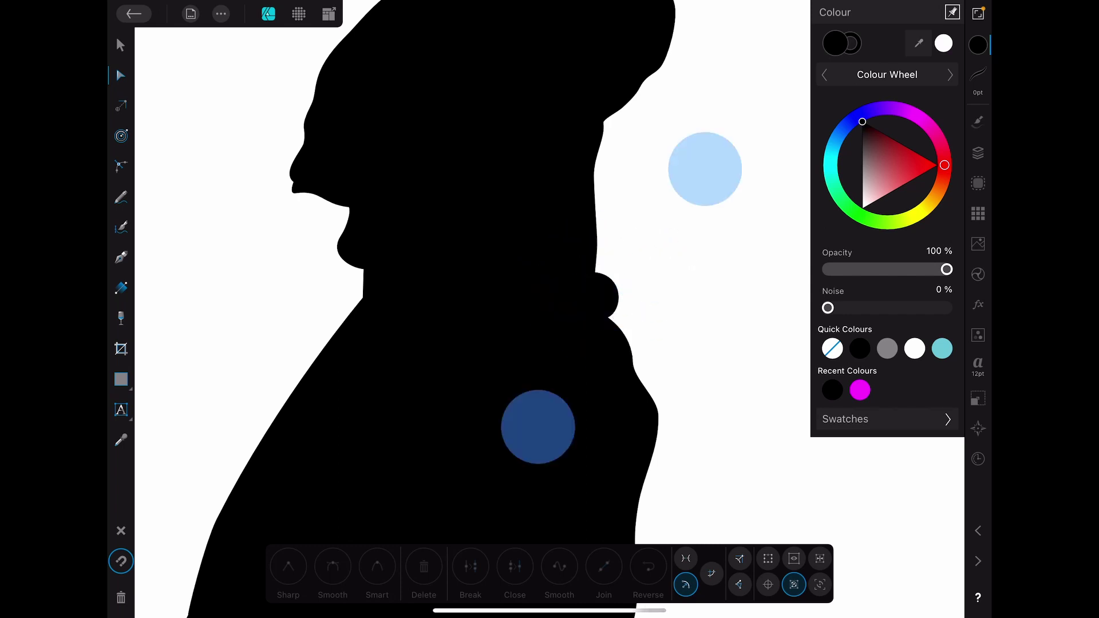
pyautogui.scroll(-5, 601, 214)
pyautogui.scroll(5, 600, 217)
pyautogui.scroll(3, 600, 217)
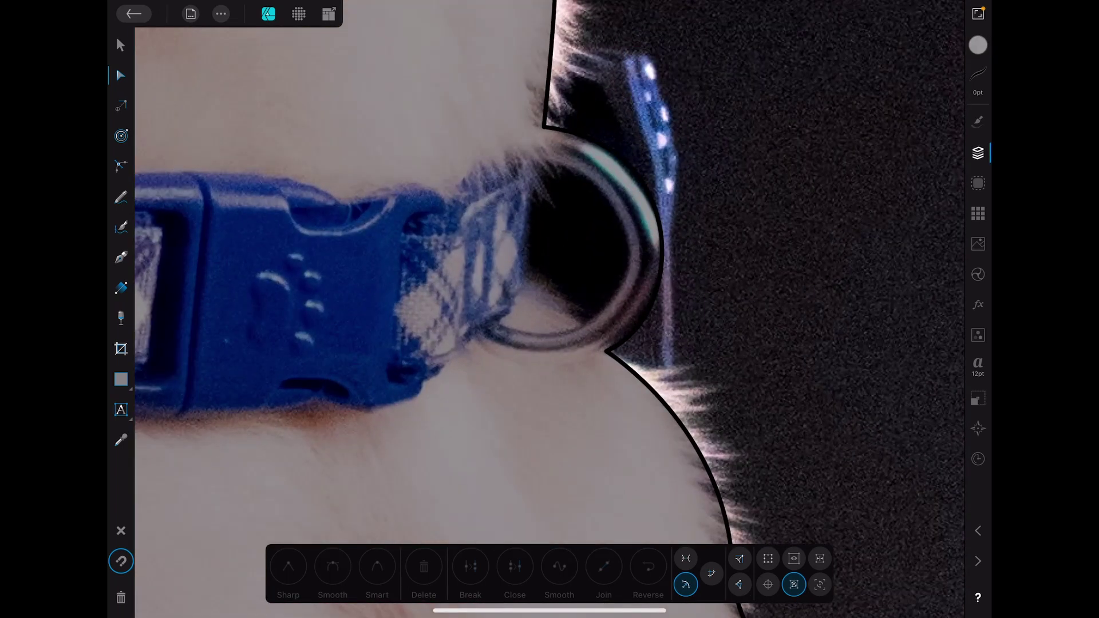
pyautogui.click(538, 167)
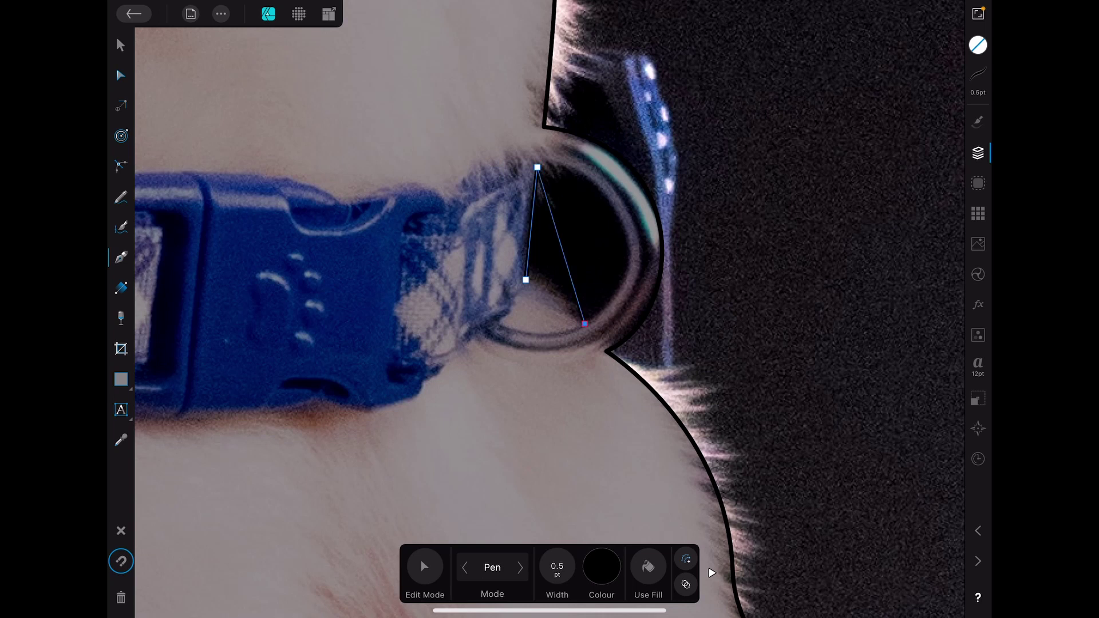
pyautogui.click(424, 566)
# Bend the shape's sides and curves with the Node Tool to follow the ring's inner edge.
pyautogui.moveTo(561, 245); pyautogui.dragTo(621, 226)
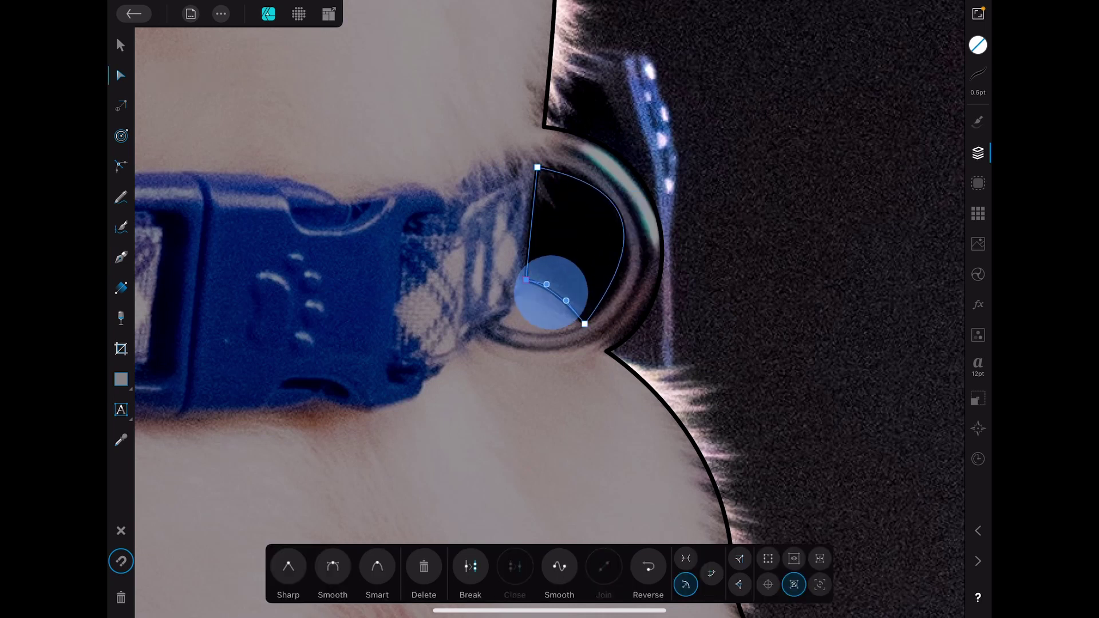
pyautogui.click(527, 279)
pyautogui.moveTo(531, 226); pyautogui.dragTo(526, 225)
pyautogui.moveTo(560, 278); pyautogui.dragTo(575, 295)
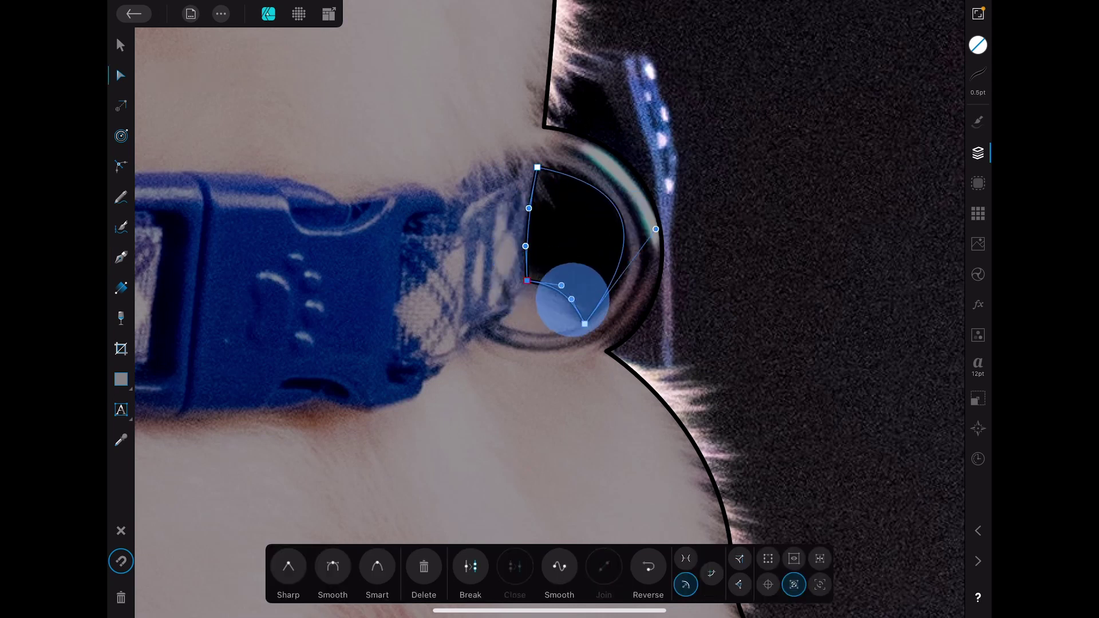
pyautogui.moveTo(667, 241); pyautogui.dragTo(662, 276)
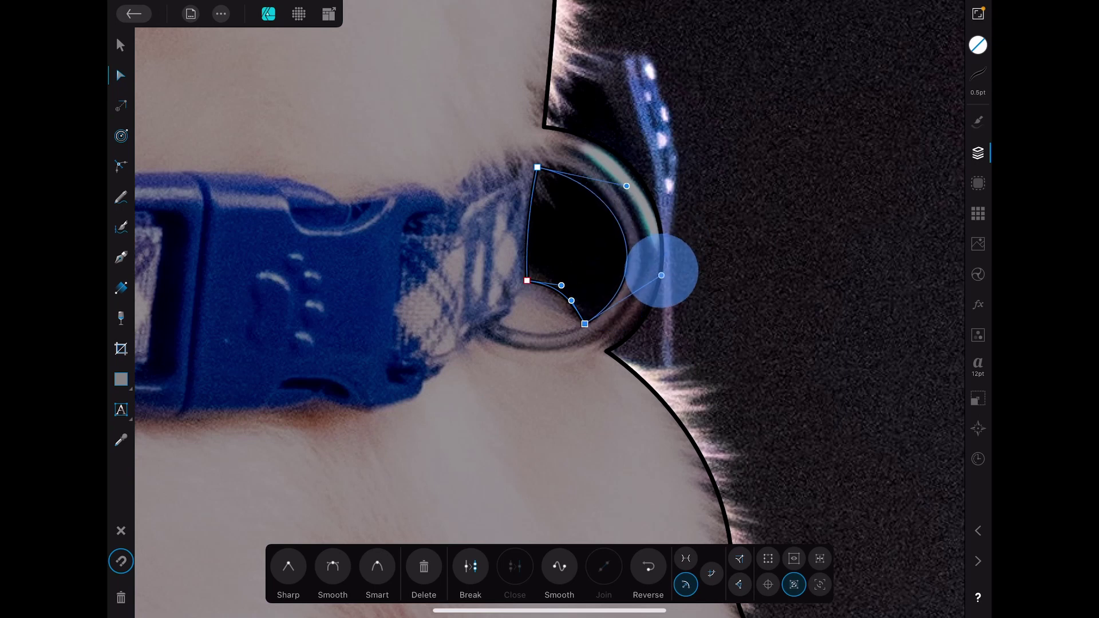
pyautogui.click(626, 186)
pyautogui.moveTo(626, 186); pyautogui.dragTo(614, 160)
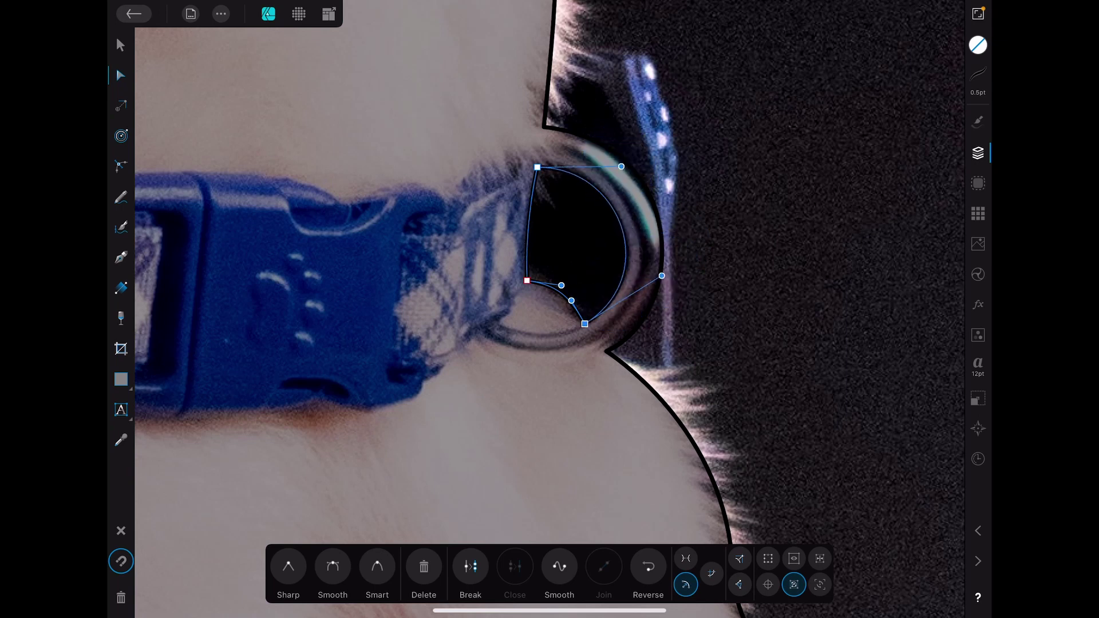
pyautogui.click(121, 531)
pyautogui.scroll(-3, 687, 326)
pyautogui.scroll(-5, 679, 292)
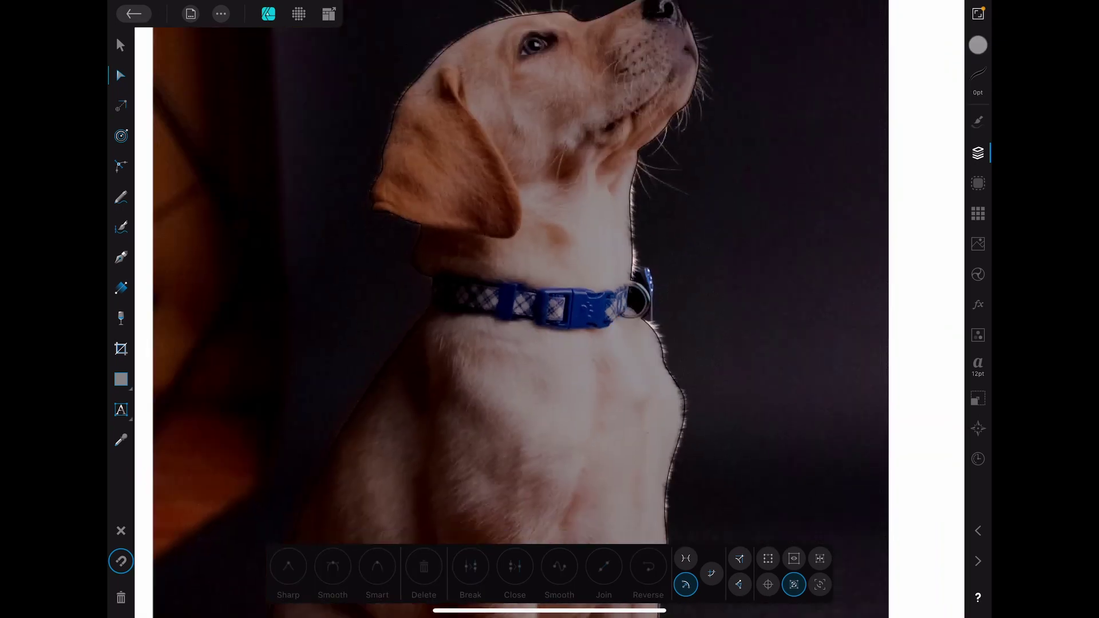
# Select both Curve layers, apply Geometry > Subtract, and hide the reference photo.
pyautogui.click(978, 152)
pyautogui.click(840, 79)
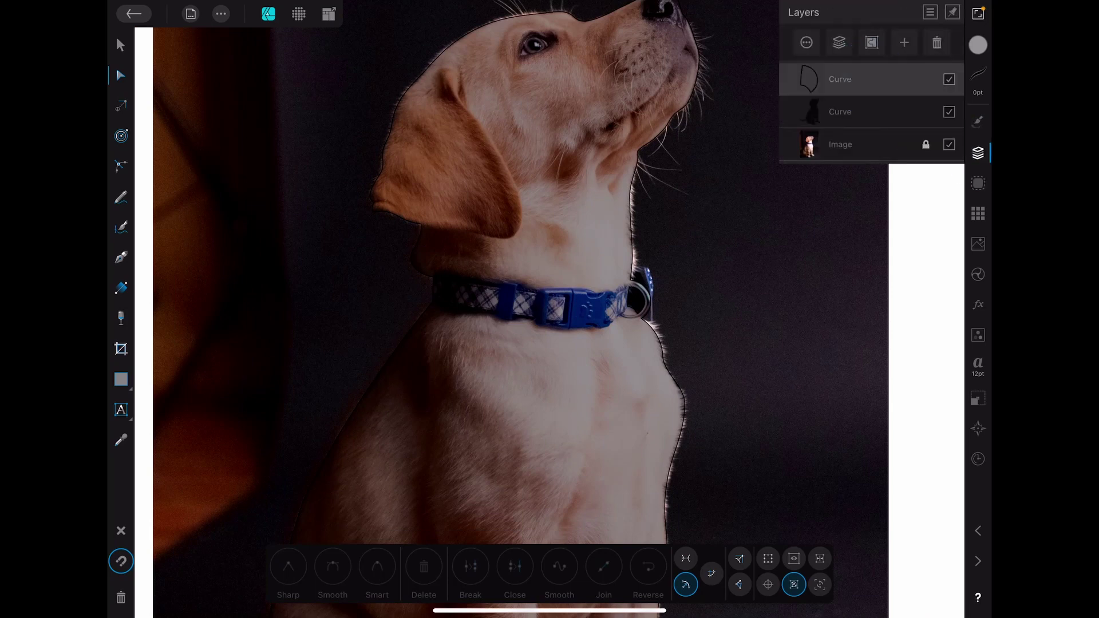
pyautogui.click(840, 111)
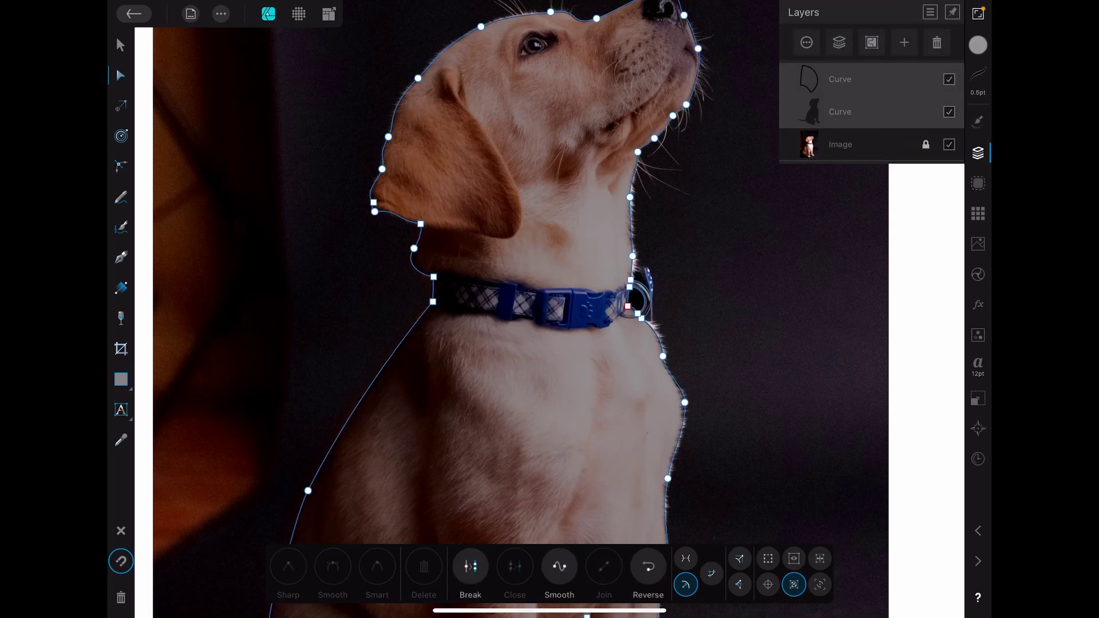
pyautogui.click(221, 14)
pyautogui.click(266, 292)
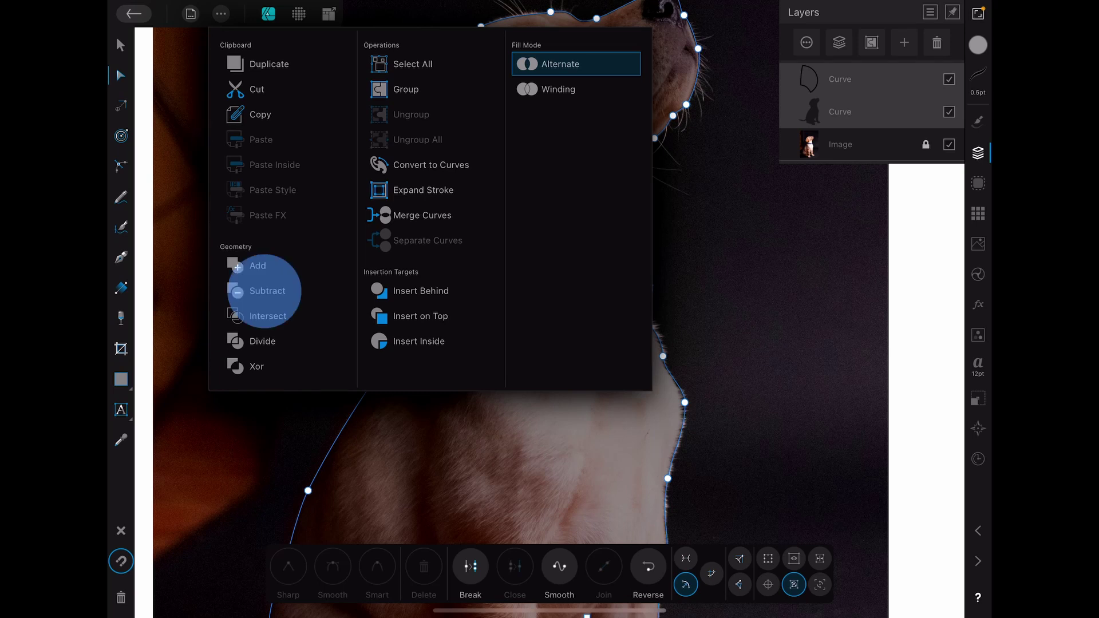
pyautogui.scroll(-5, 724, 327)
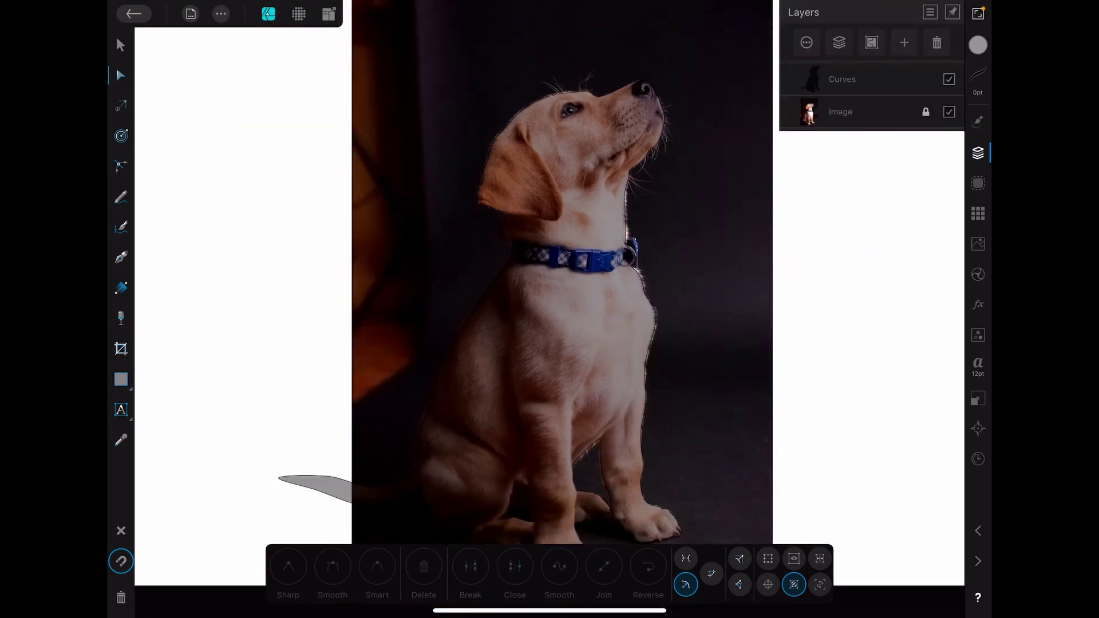
pyautogui.click(949, 112)
# Set the merged puppy silhouette's opacity to 100% in the Colour studio.
pyautogui.click(842, 79)
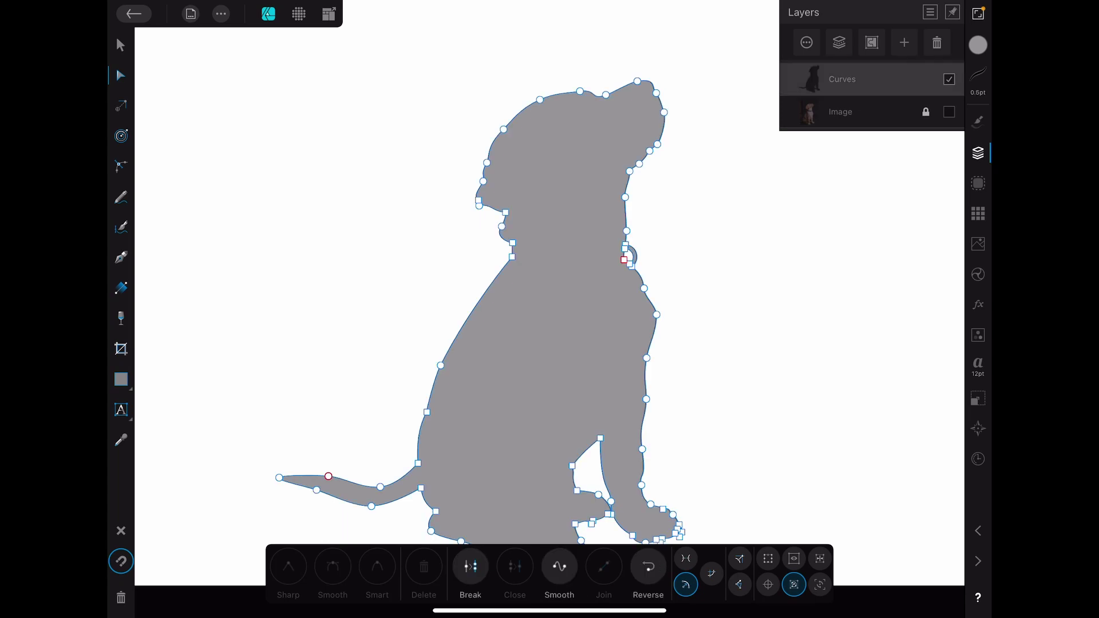
pyautogui.click(979, 45)
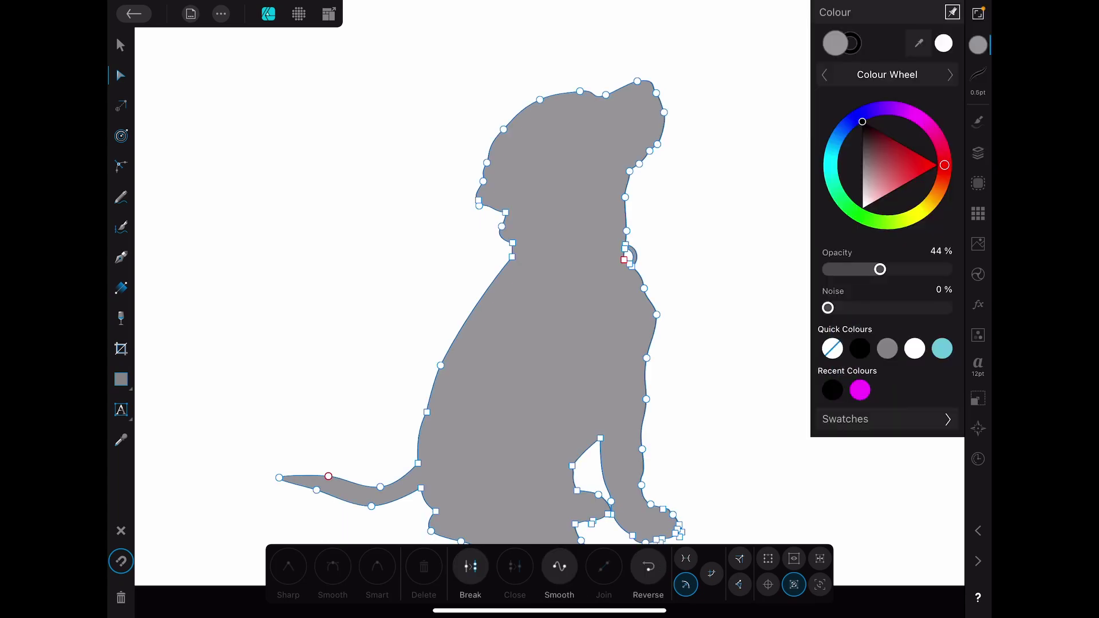
pyautogui.moveTo(880, 268); pyautogui.dragTo(954, 273)
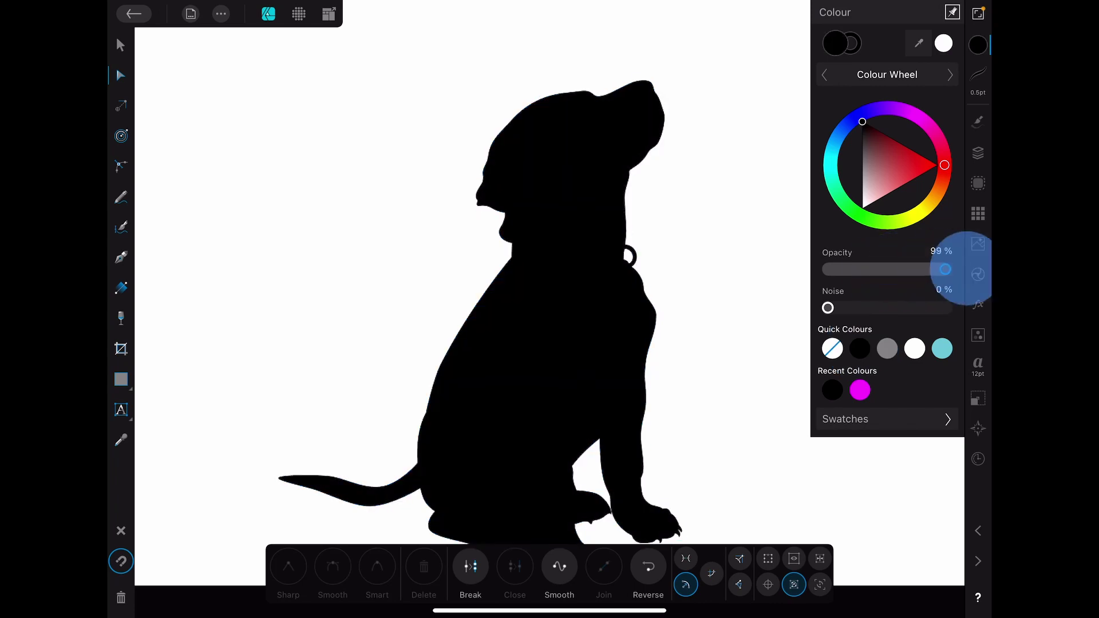
pyautogui.scroll(-3, 662, 215)
pyautogui.scroll(2, 662, 215)
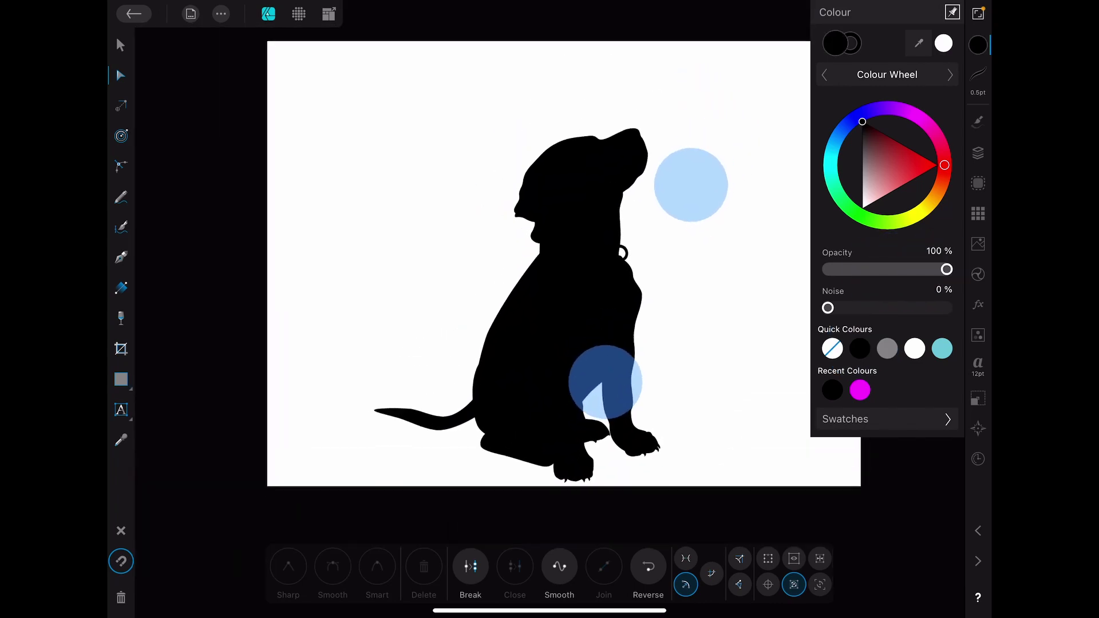
# Move the puppy silhouette up and to the right on the page.
pyautogui.click(121, 44)
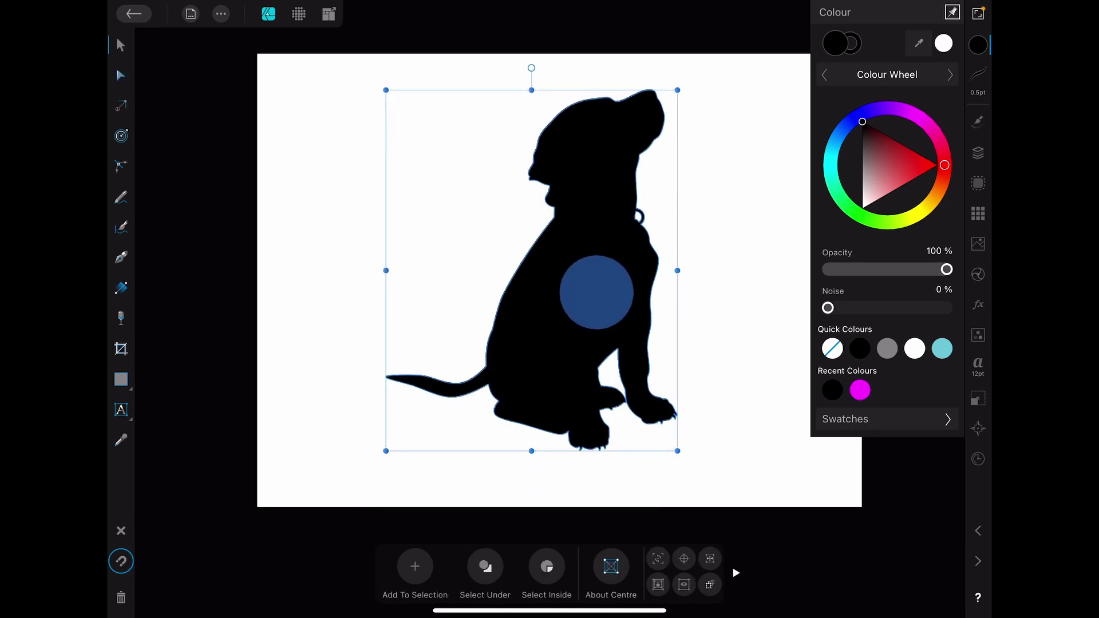
pyautogui.moveTo(584, 336); pyautogui.dragTo(598, 287)
pyautogui.click(978, 428)
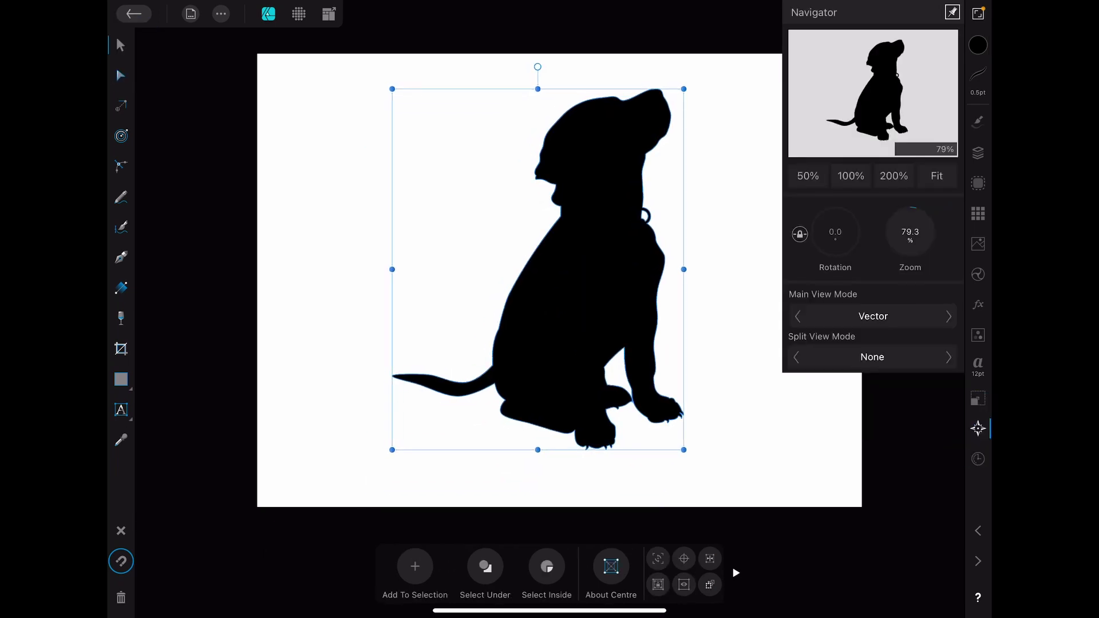